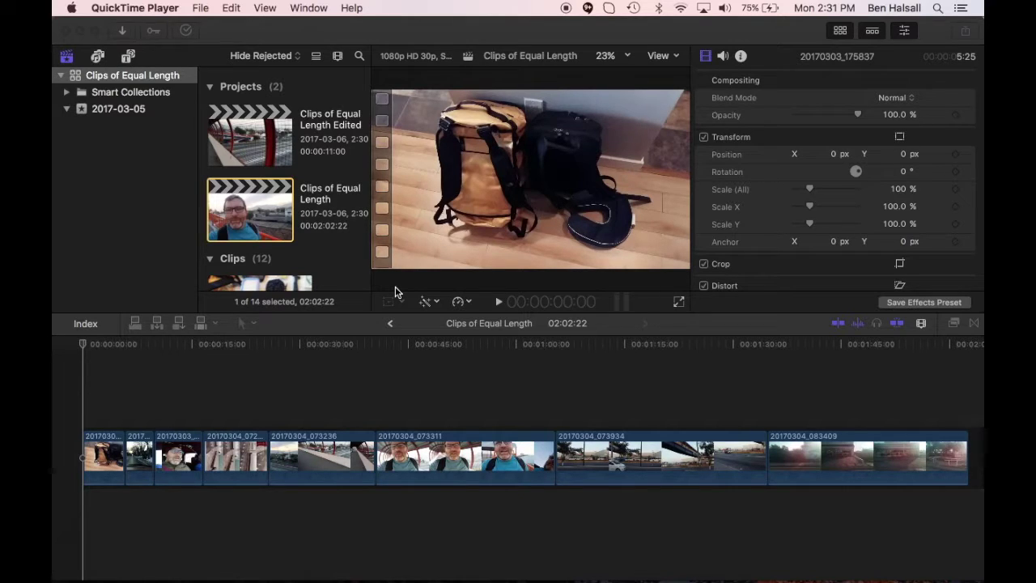
Review the timeline with forward and reverse playback using J, K and L.
click(394, 292)
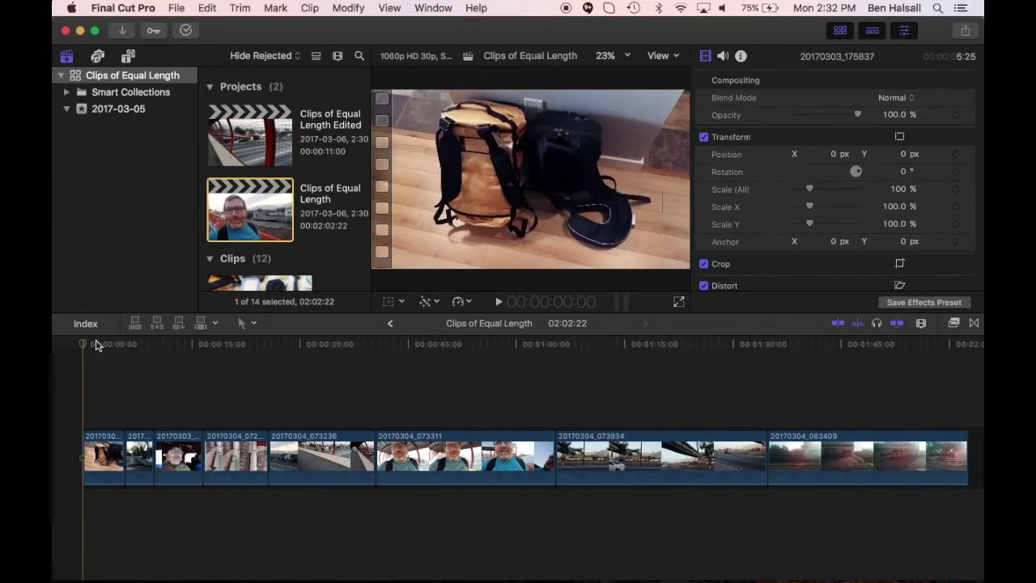
key(space)
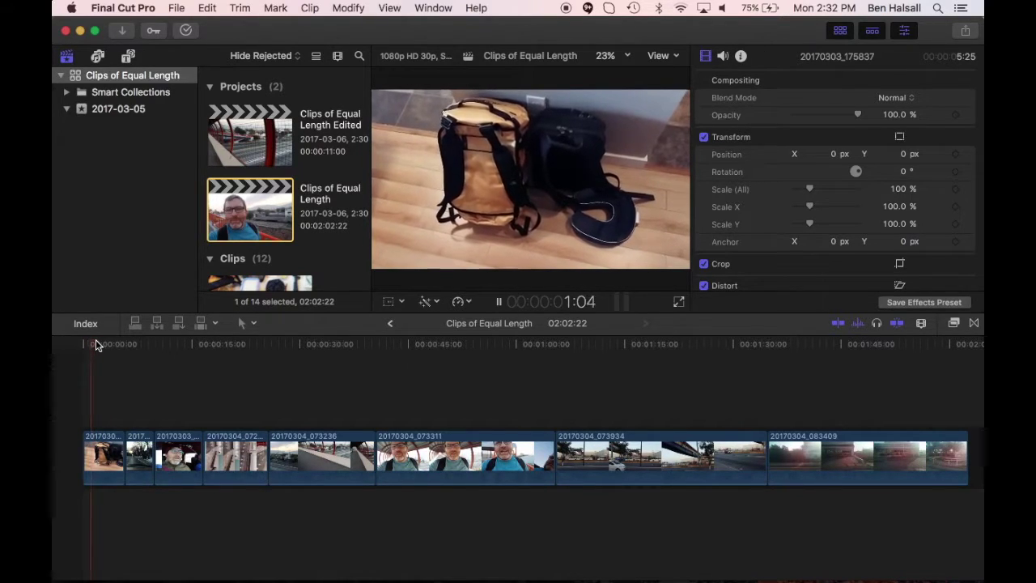
key(j)
key(k)
key(l)
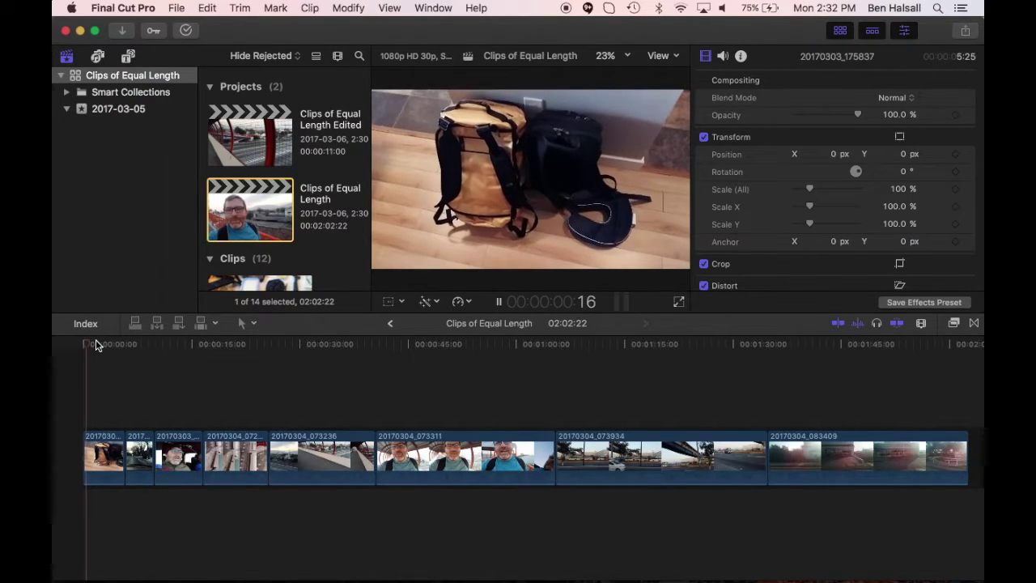
key(k)
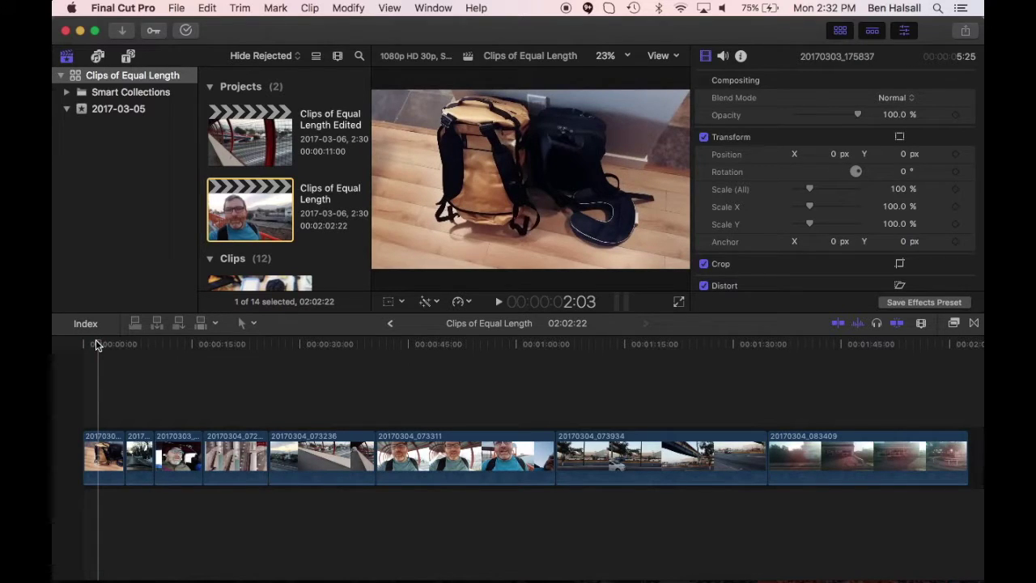
key(l)
key(j)
key(k)
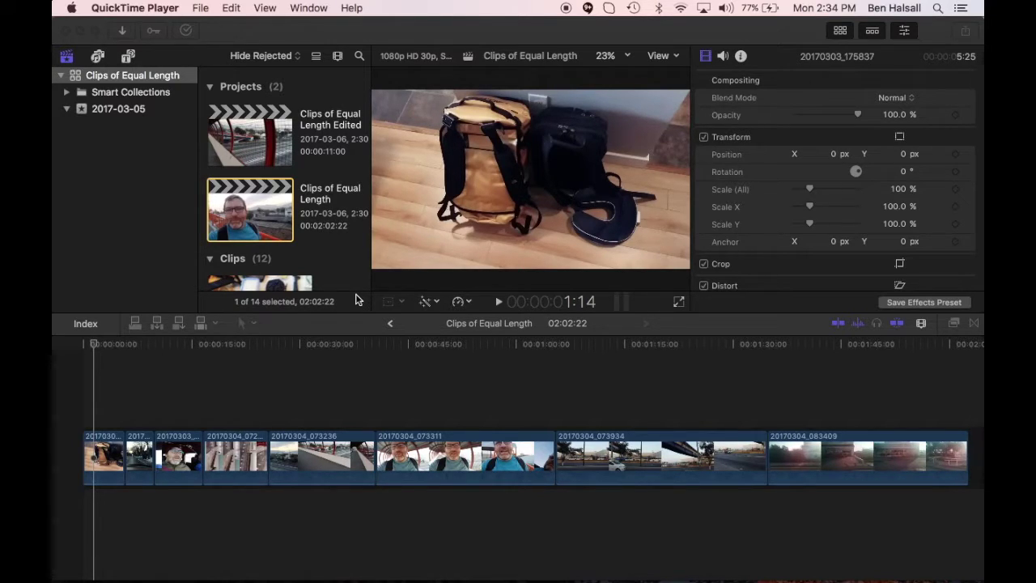
Ripple-delete the opening clip and begin entering a +1:00 playhead offset.
click(94, 343)
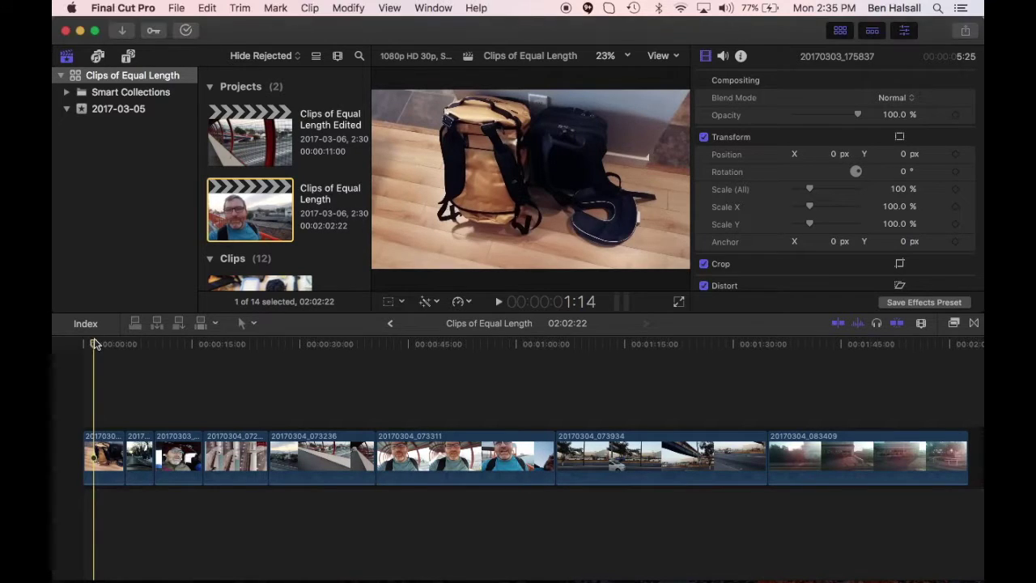
key(space)
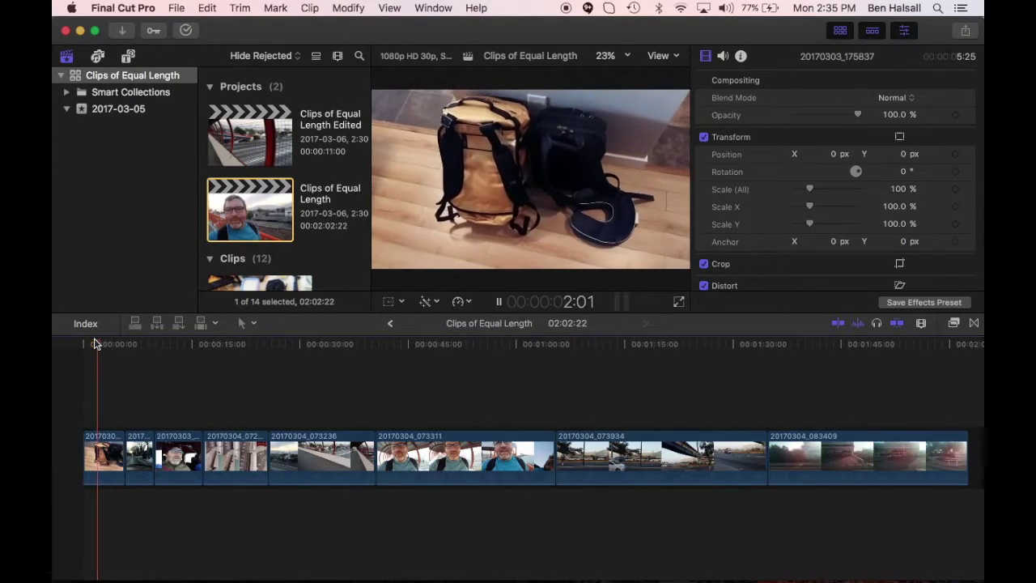
key(space)
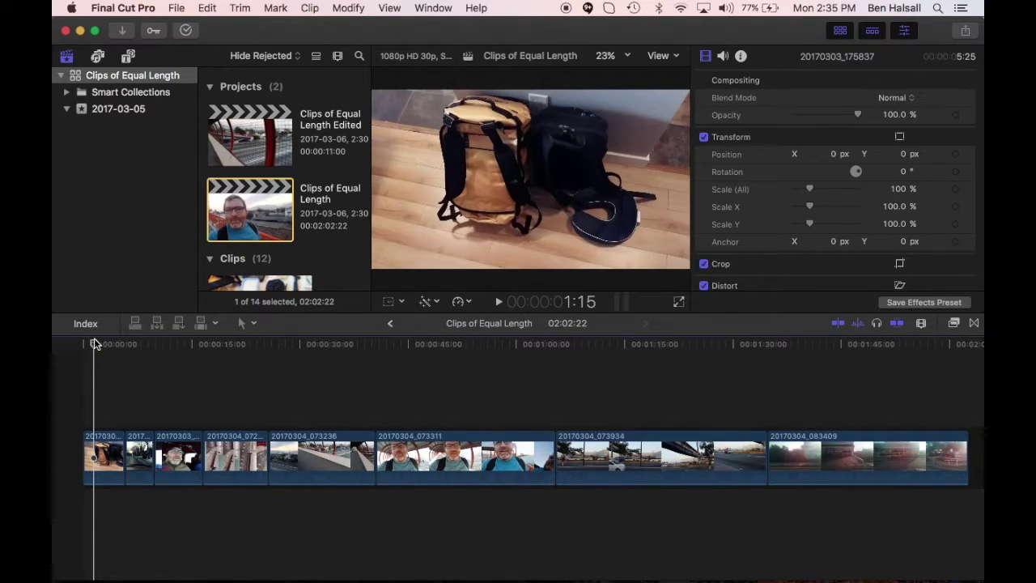
key(space)
key(space)
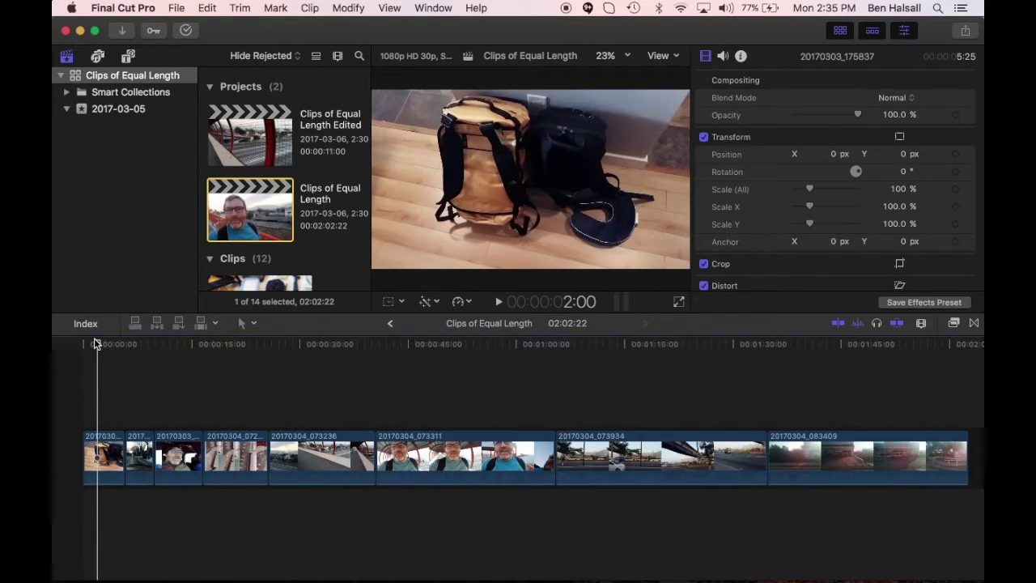
key(c)
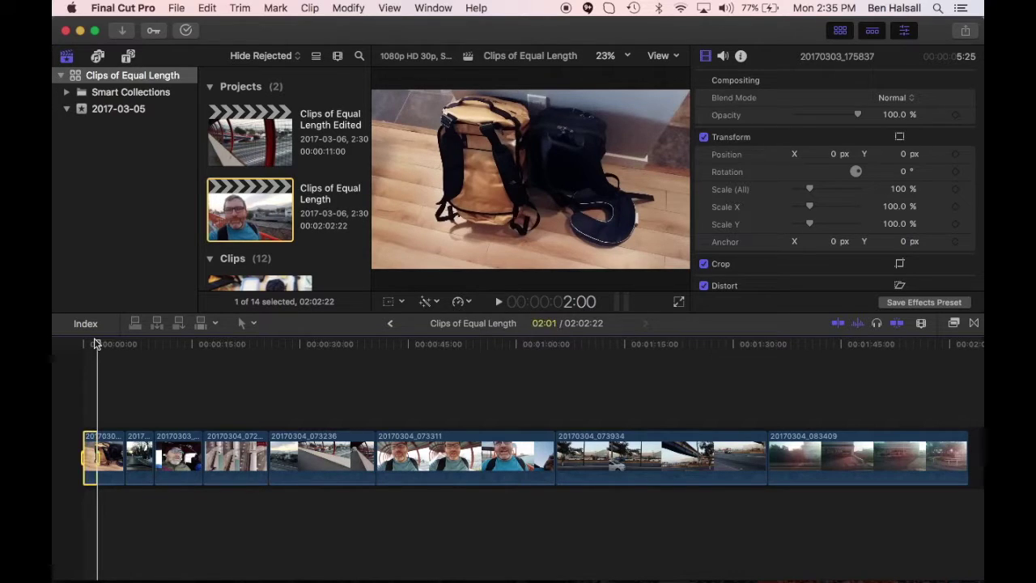
key(Delete)
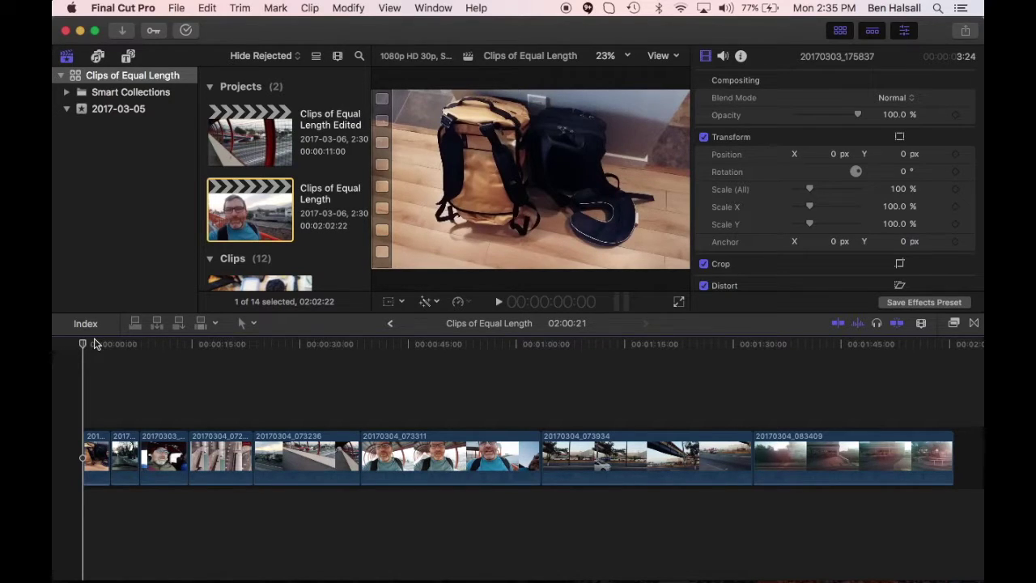
key(plus)
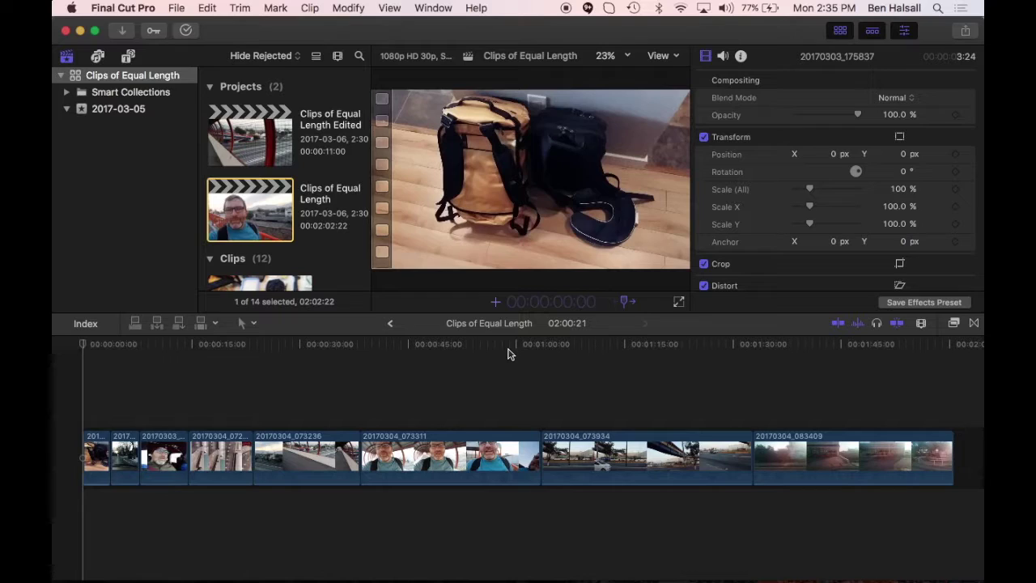
text(00:00:01:00)
Advance the playhead one second, delete the first clip, and remove the 28-frame opening range.
key(Return)
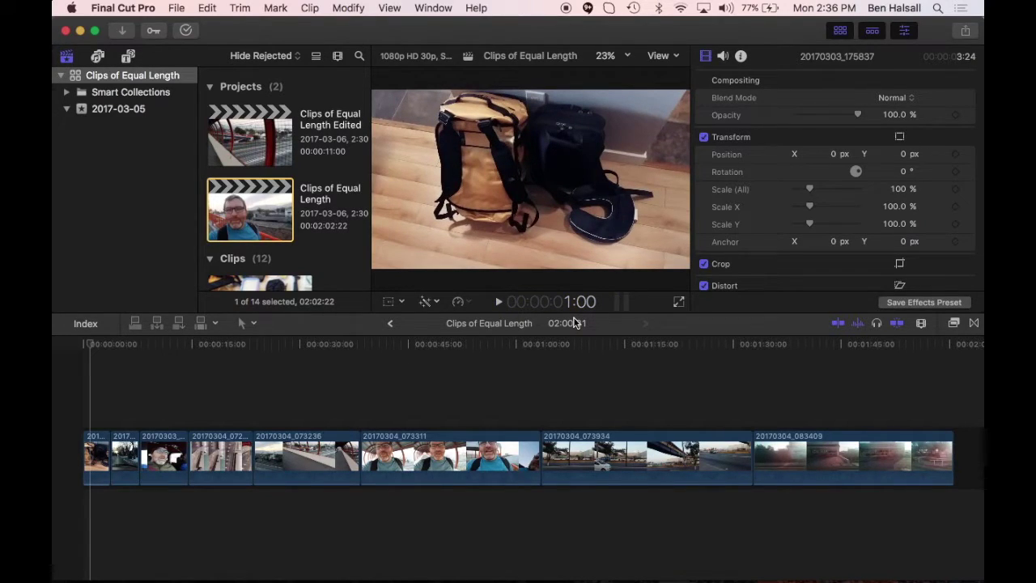
key(c)
key(Delete)
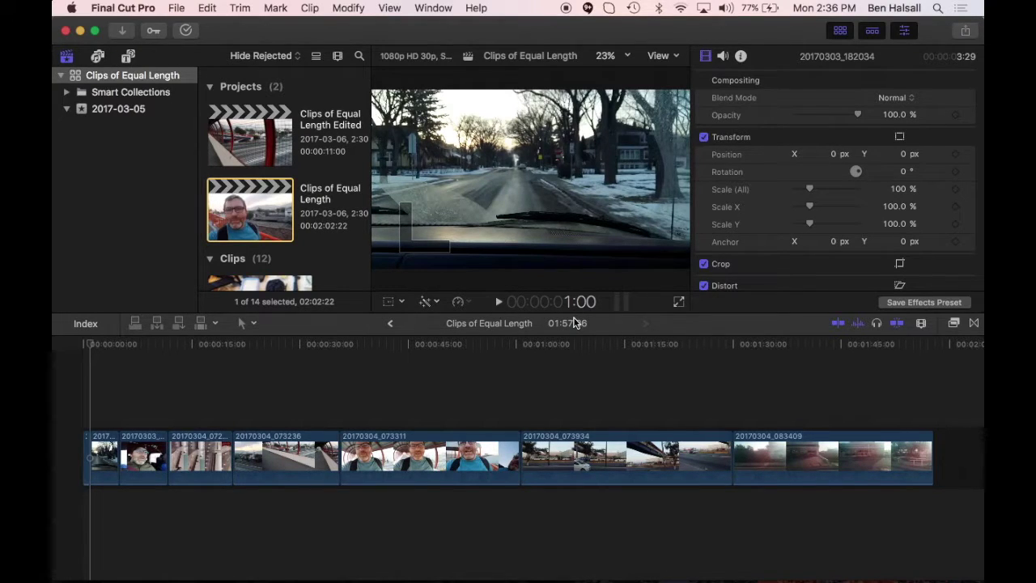
key(space)
key(space)
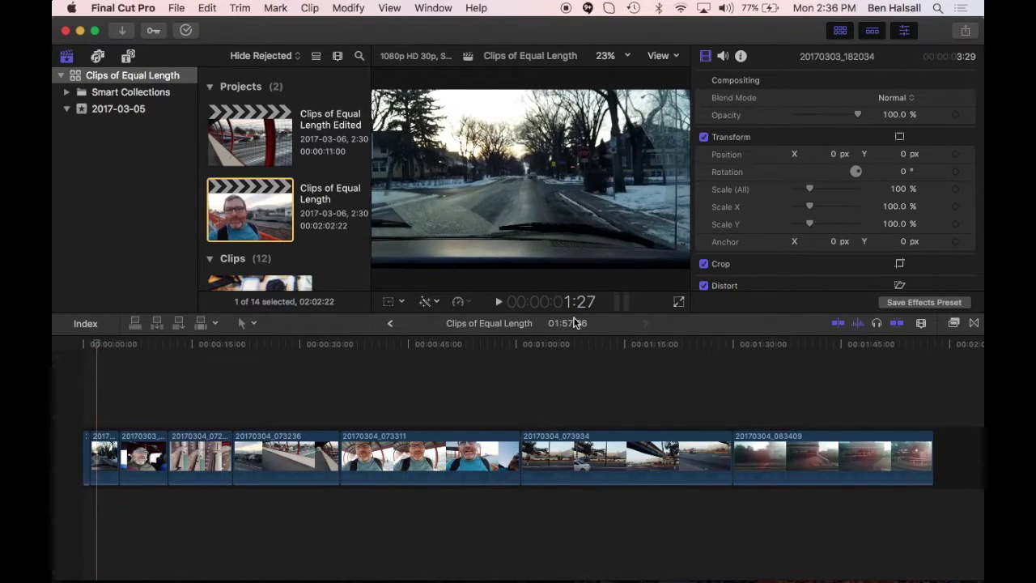
key(o)
key(Delete)
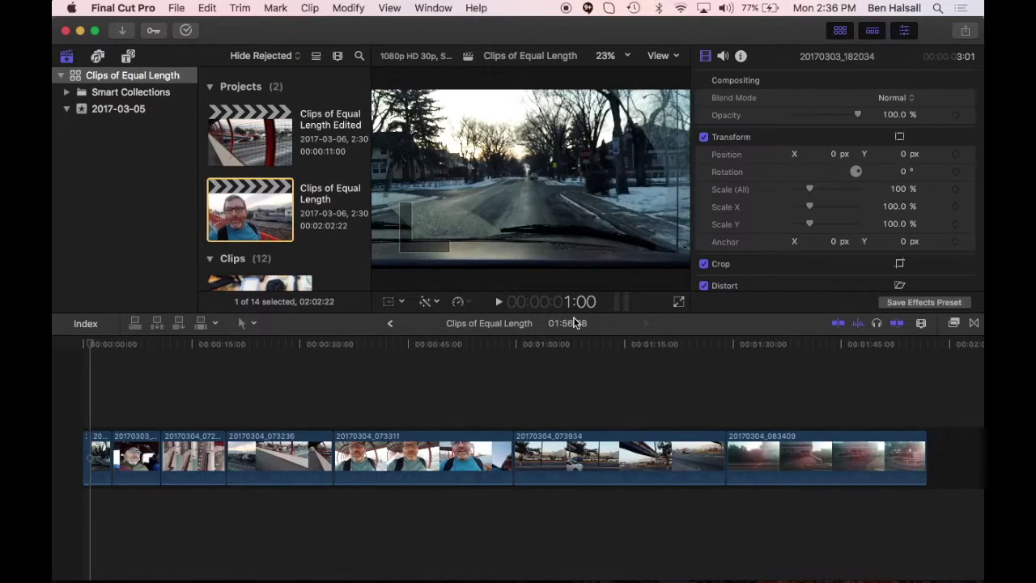
From the timeline start, move +1:00, blade the first clip and delete the excess.
click(93, 346)
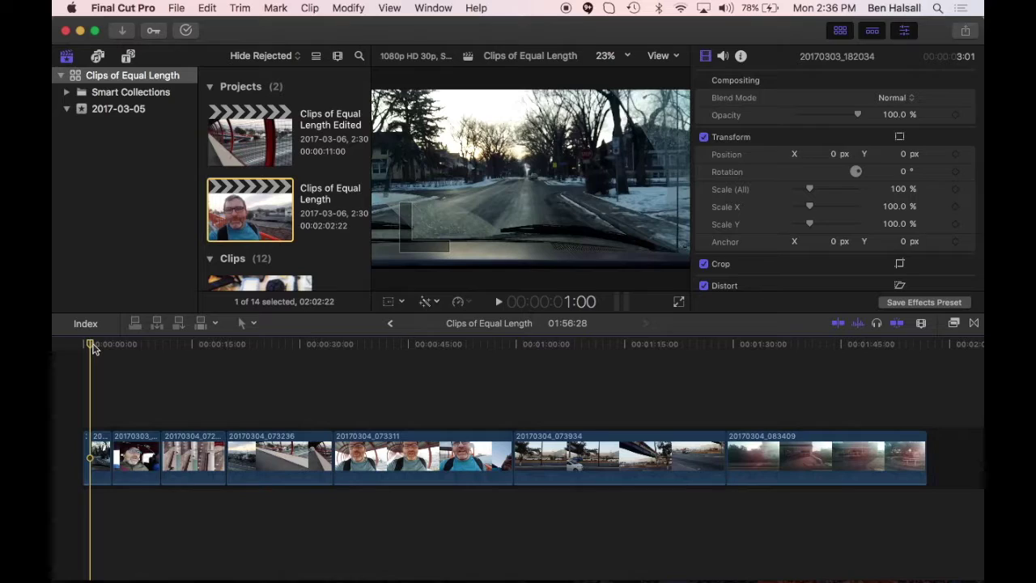
text(100)
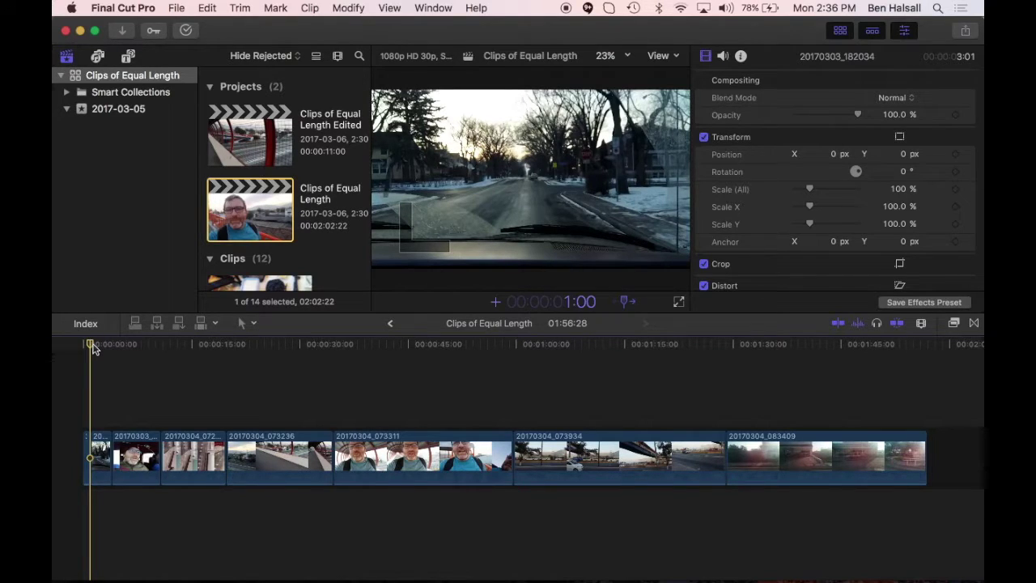
key(Return)
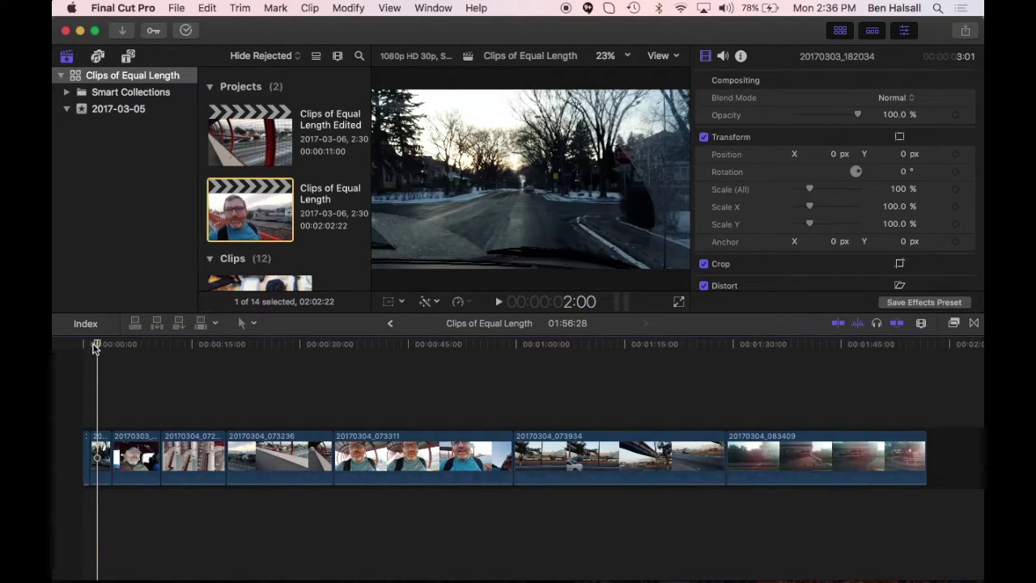
key(c)
key(Delete)
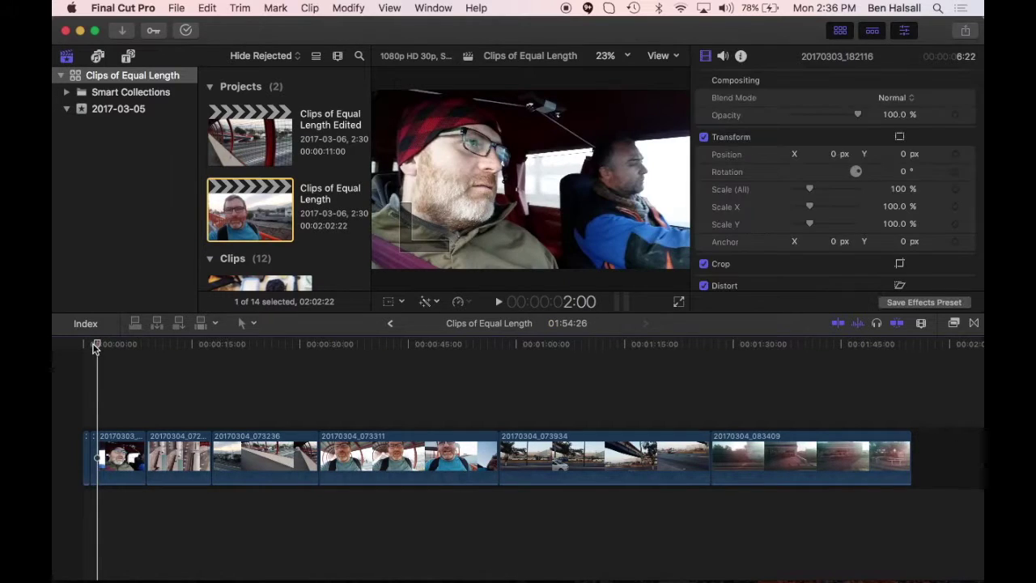
key(space)
key(space)
key(super+b)
key(c)
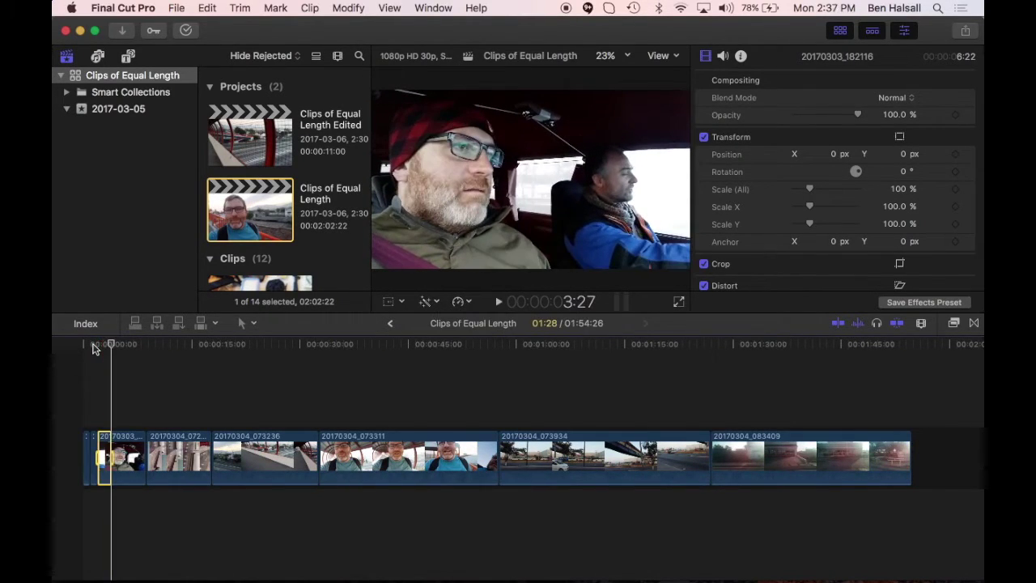
key(Delete)
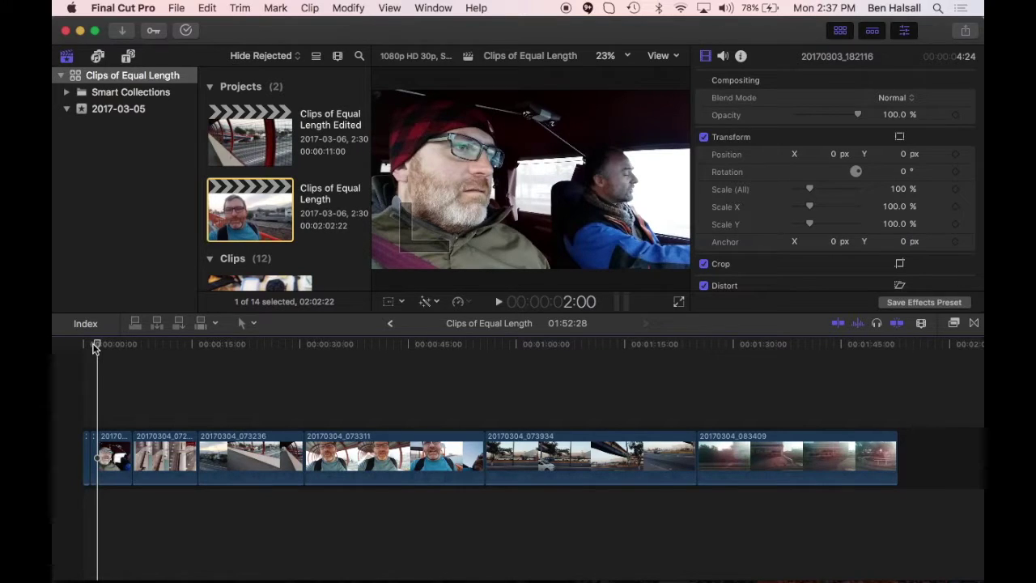
Advance one second, delete the first clip, and trim the next clip's start to the playhead.
key(plus)
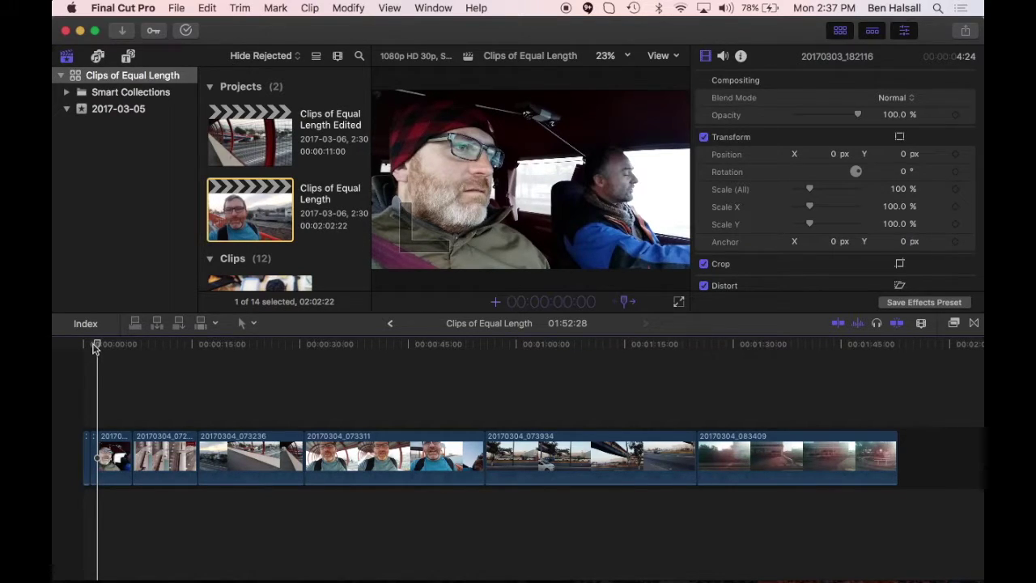
text(100)
key(Return)
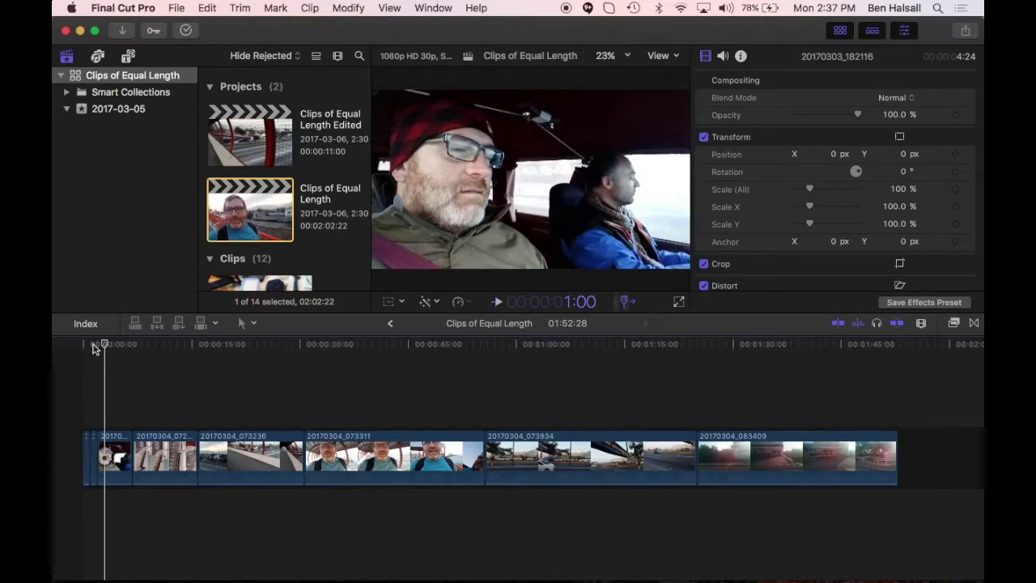
key(c)
key(BackSpace)
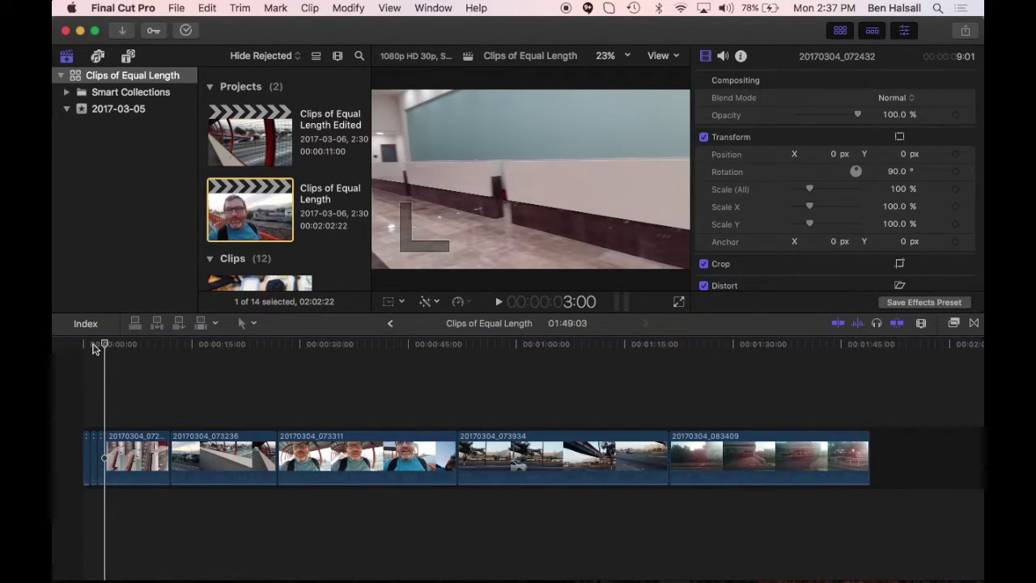
key(space)
key(space)
key(c)
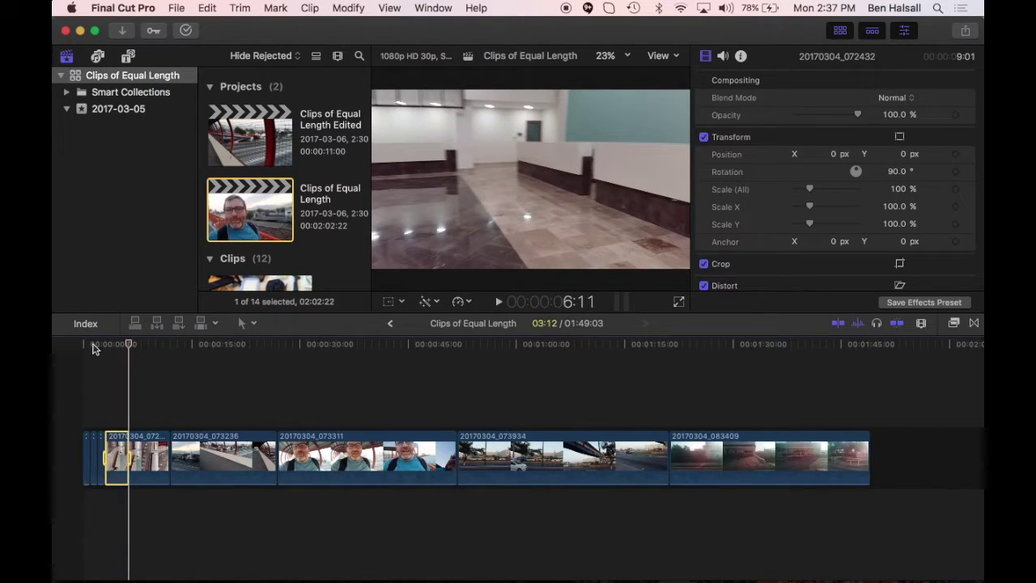
key(alt+bracketleft)
Move +1:00 to the 4-second mark and trim the clip's end there.
key(plus)
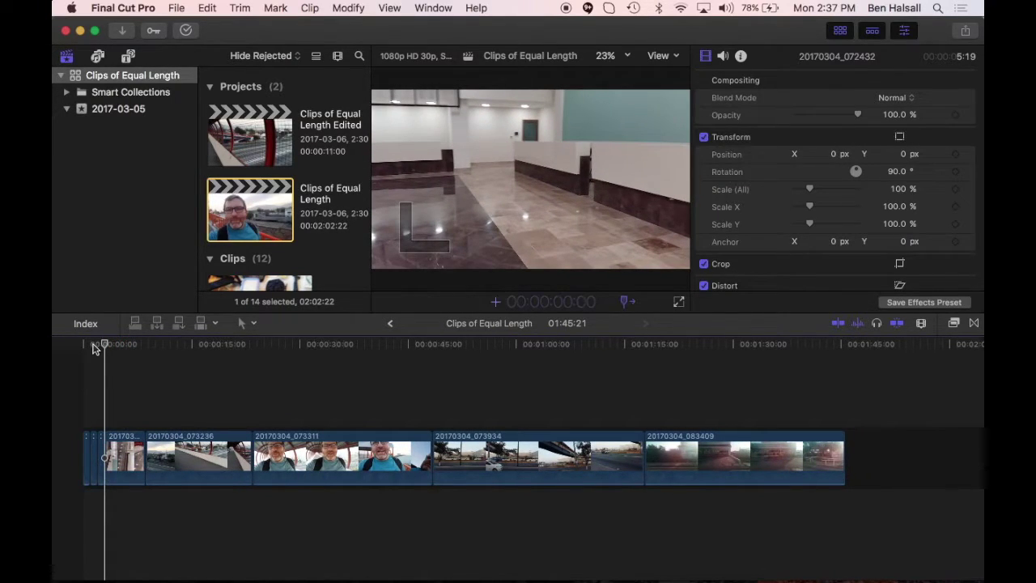
text(100)
key(Return)
key(c)
key(alt+bracketright)
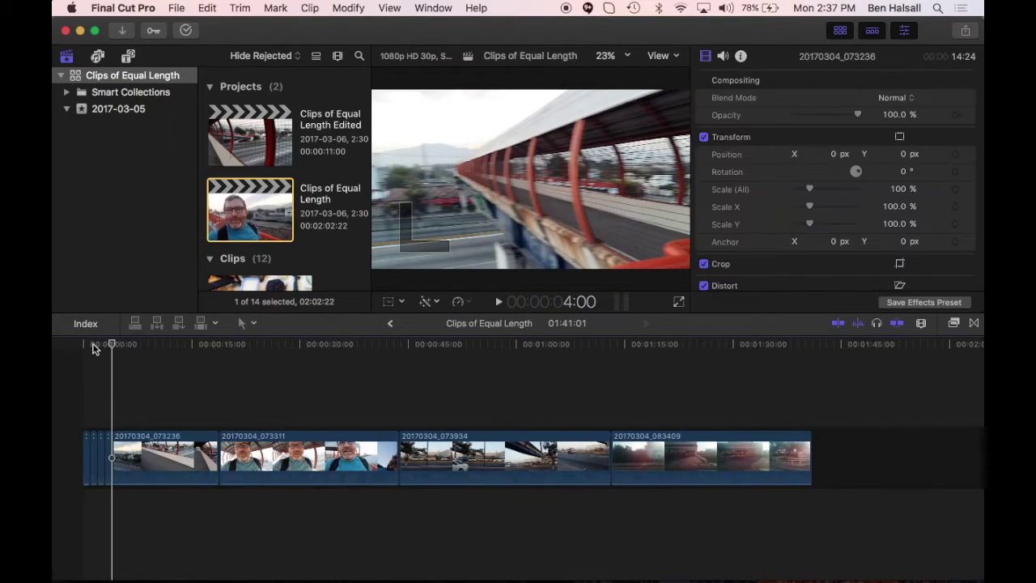
Play the edit from the beginning, then return to the 4:00 edit point.
key(j)
key(j)
key(j)
key(space)
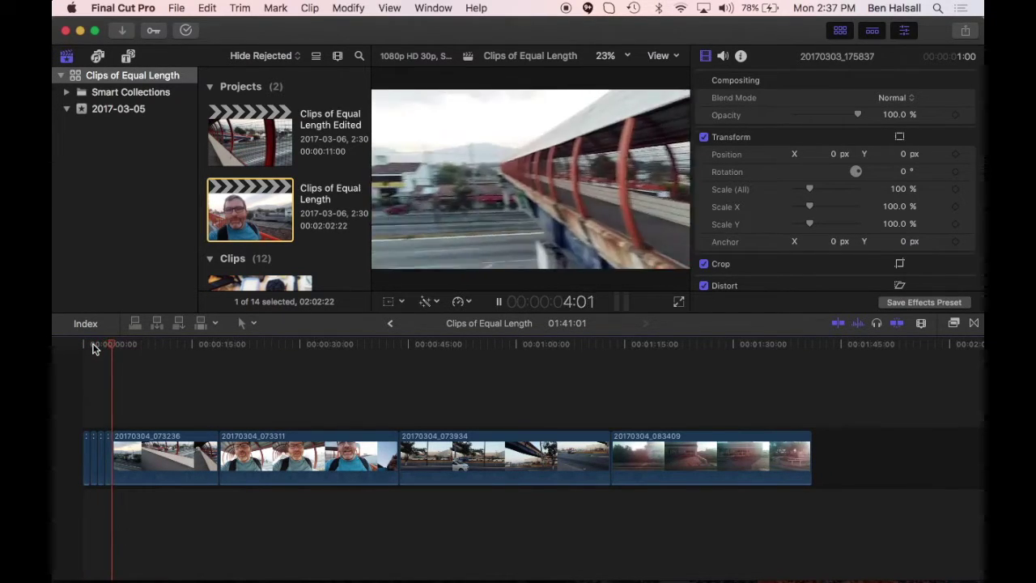
key(space)
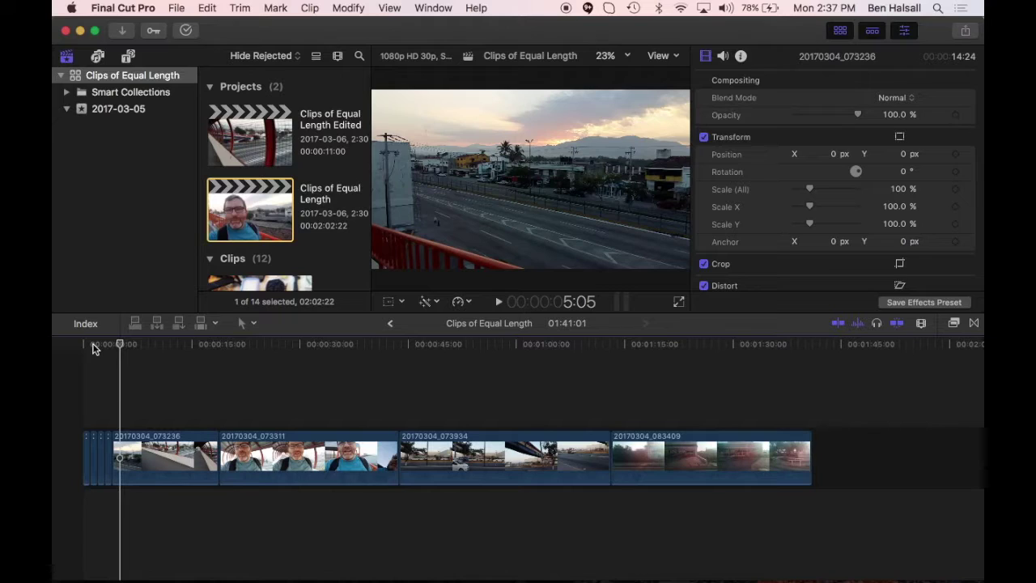
key(Up)
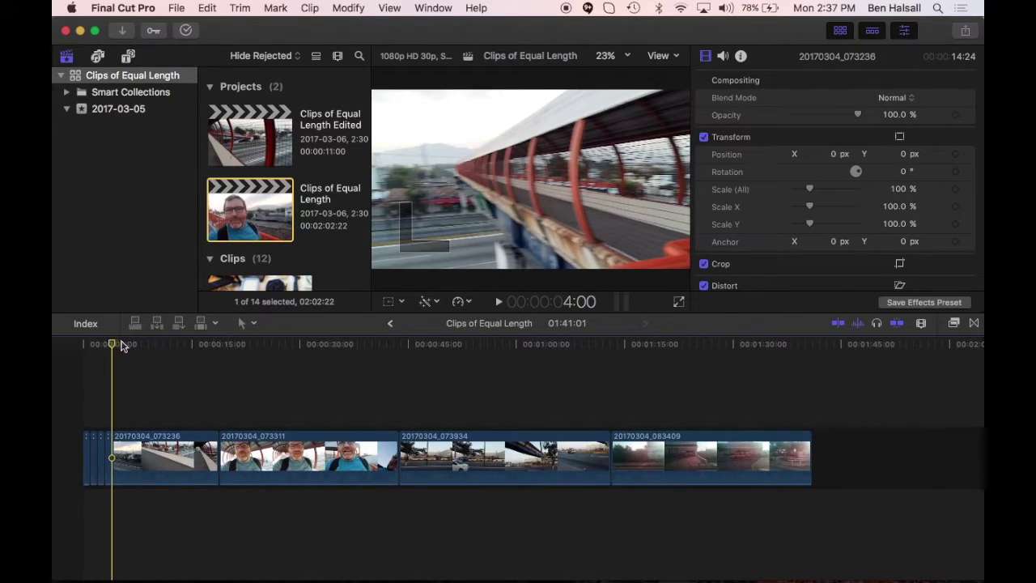
Advance one second past 4:00 and cut off the rest of clip 20170304_073236.
mouse_move(115, 340)
mouse_down()
mouse_move(129, 340)
mouse_move(113, 341)
mouse_up()
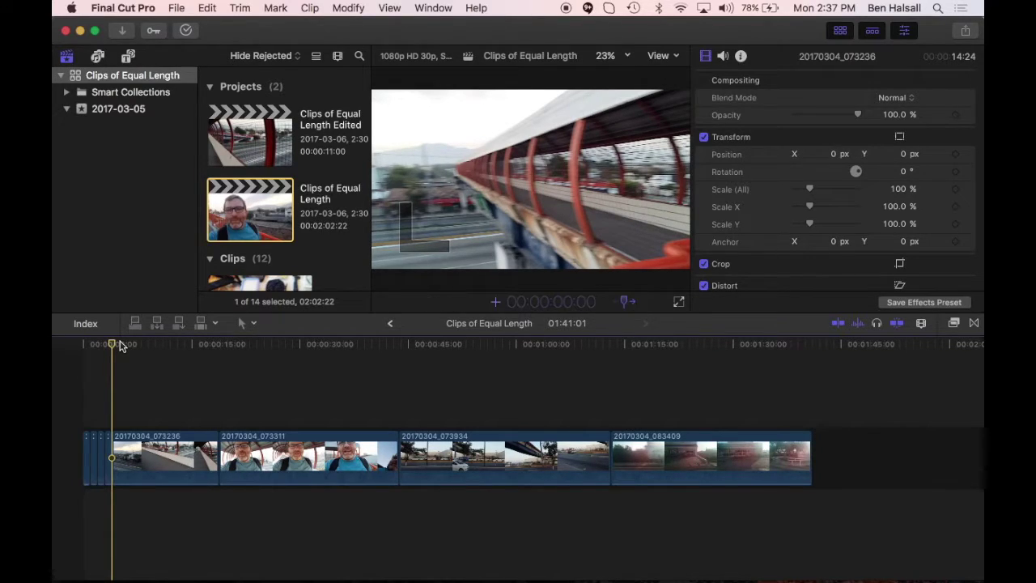
text(00)
key(Return)
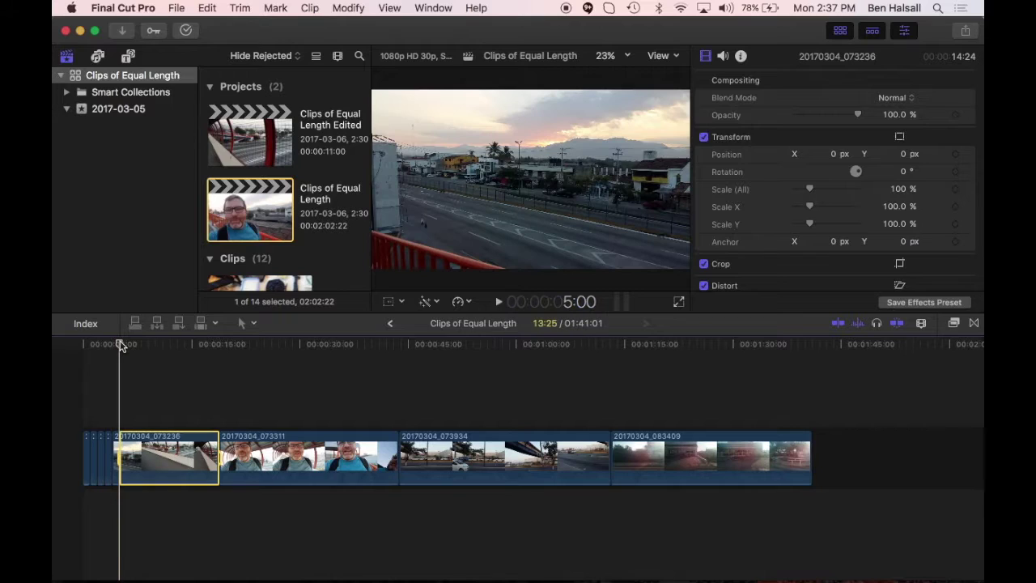
key(alt+])
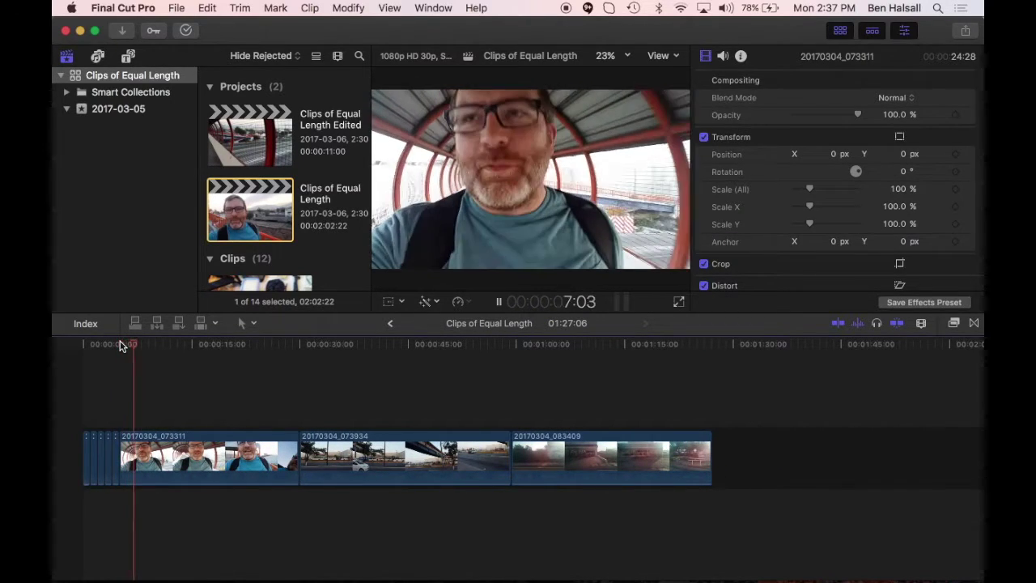
Trim clip 20170304_073311 down to a one-second piece.
key(alt+[)
key(plus)
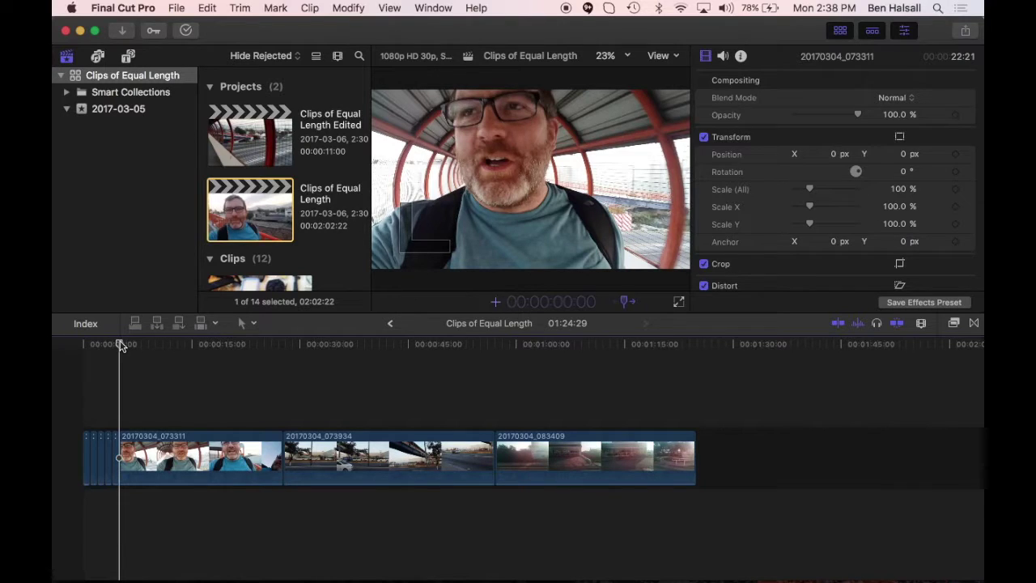
text(100)
key(Return)
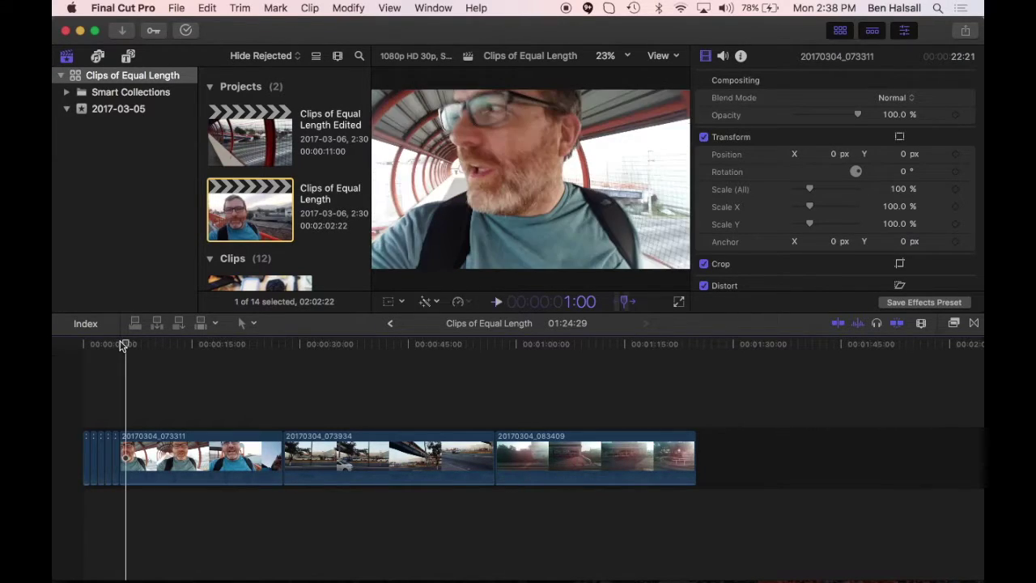
key(BackSpace)
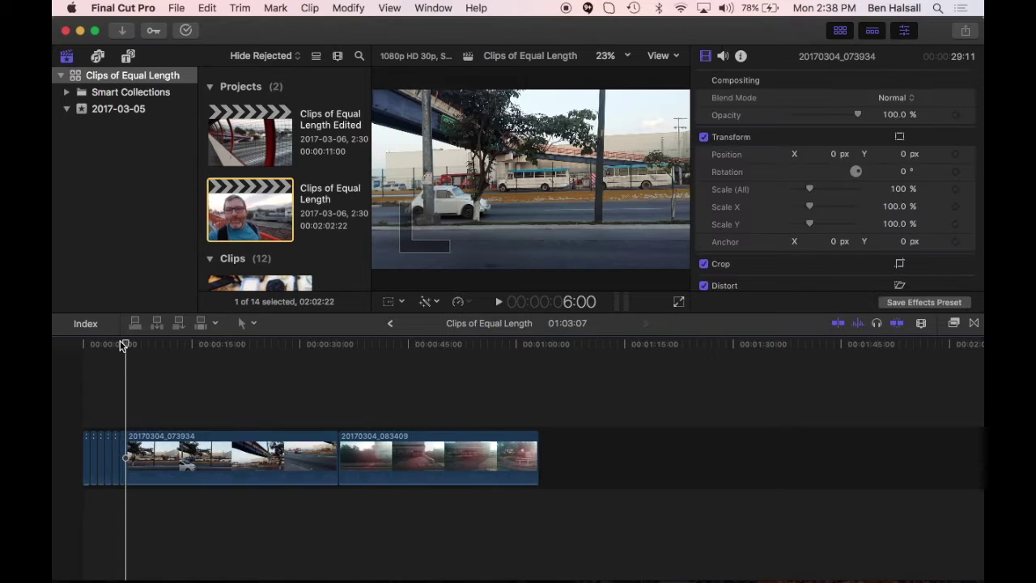
Cut clip 20170304_073934 to one second and play the edit back.
key(space)
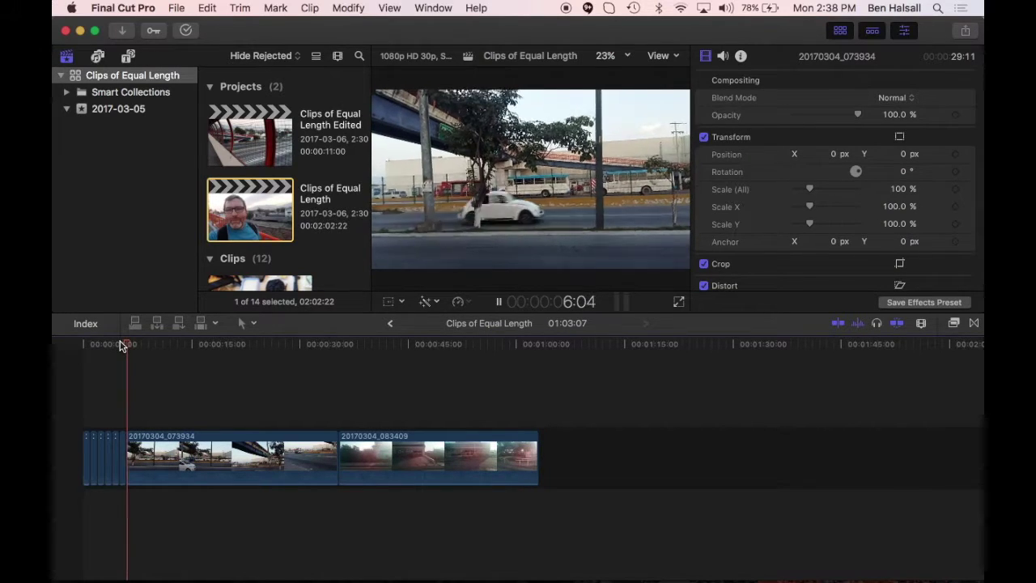
key(space)
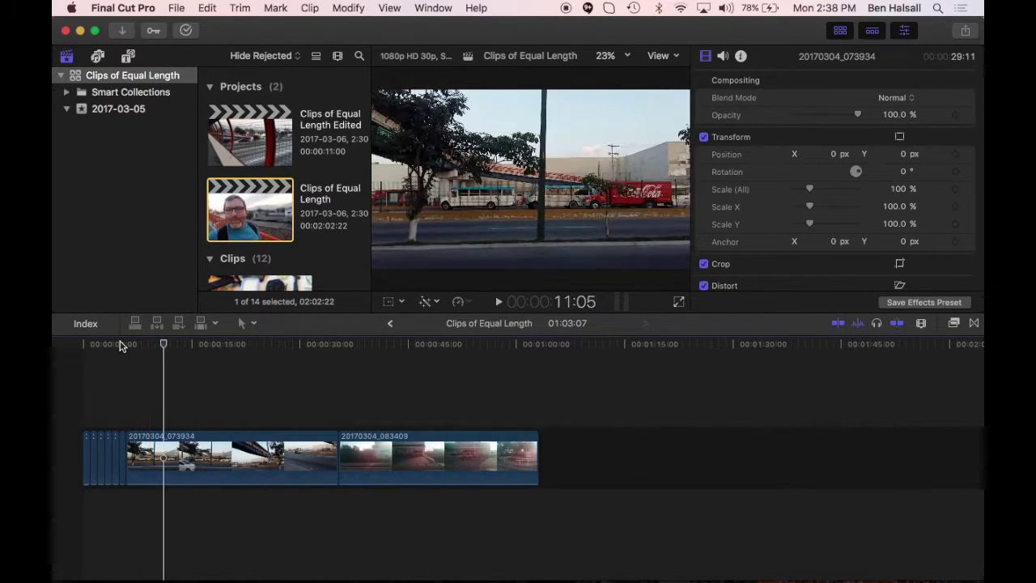
key(alt+bracketleft)
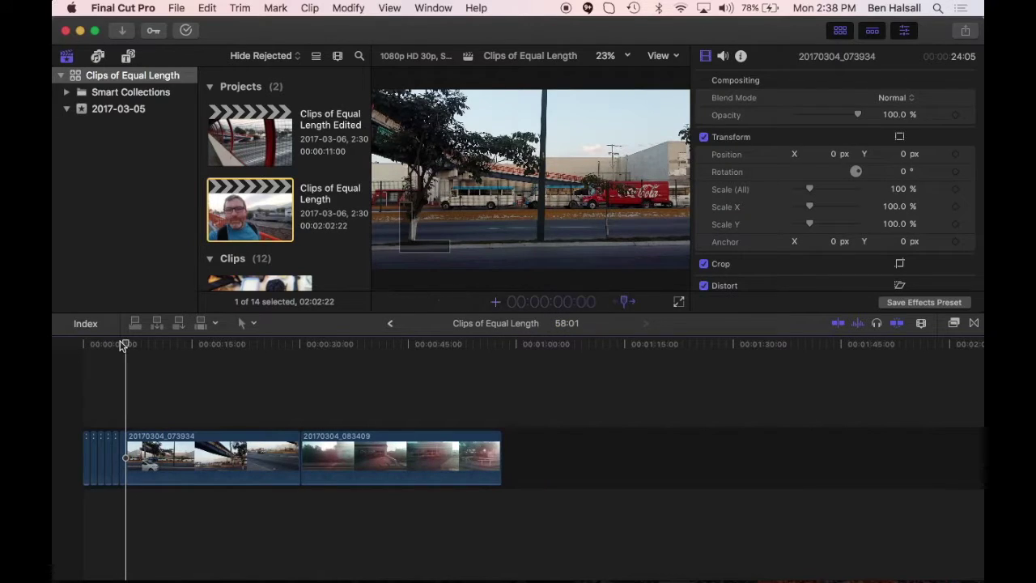
text(00:00:07:00)
key(Return)
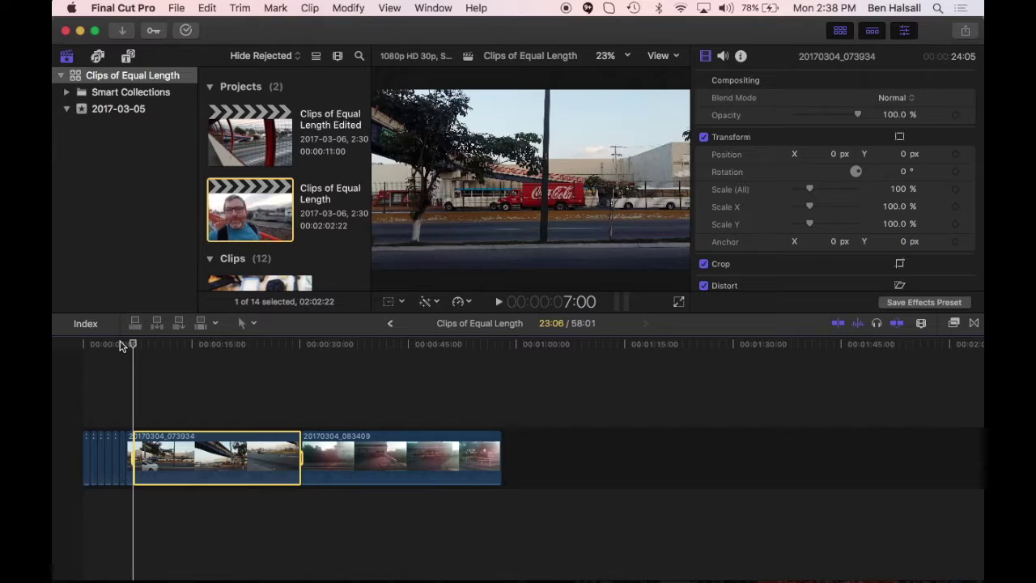
key(Delete)
key(space)
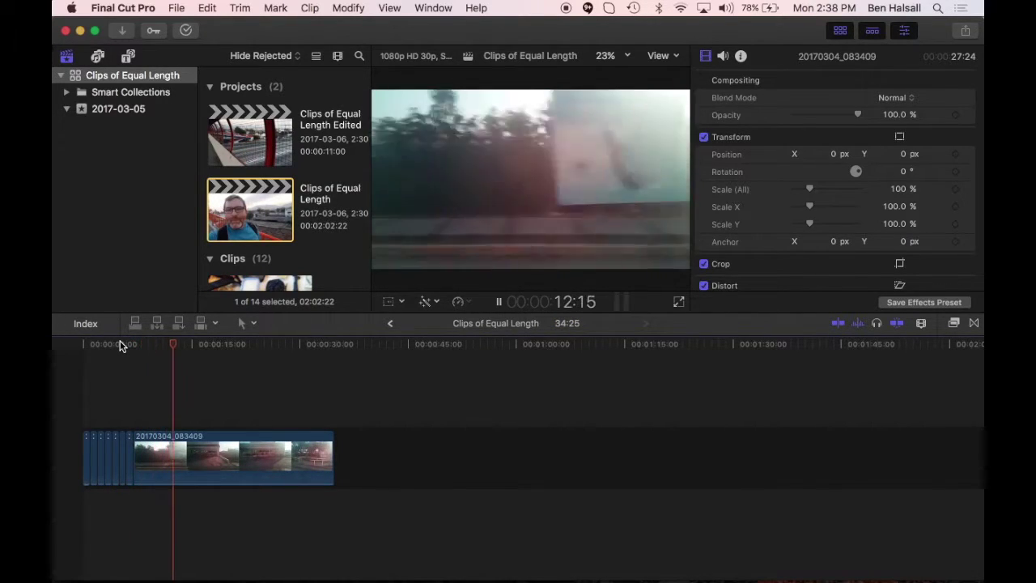
key(space)
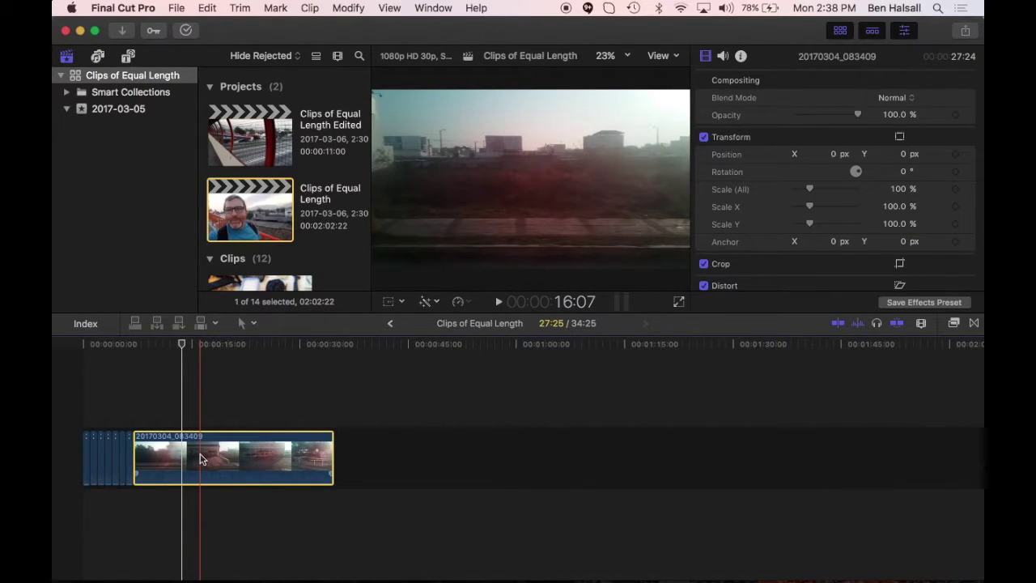
Copy clip 20170304_083409 after itself and delete its 7:00–10:28 footage.
drag(214, 461, 399, 450)
drag(179, 350, 135, 351)
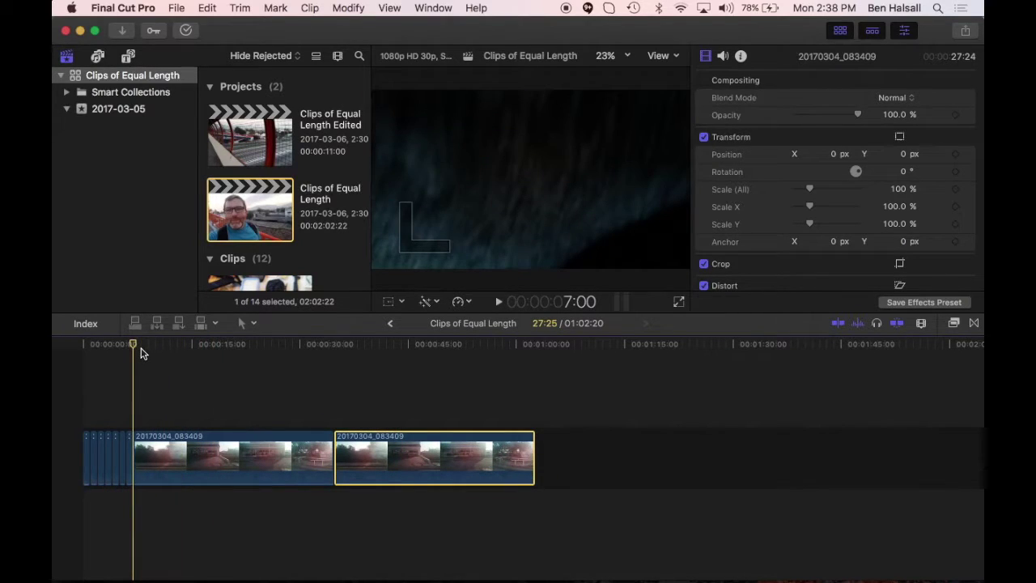
key(space)
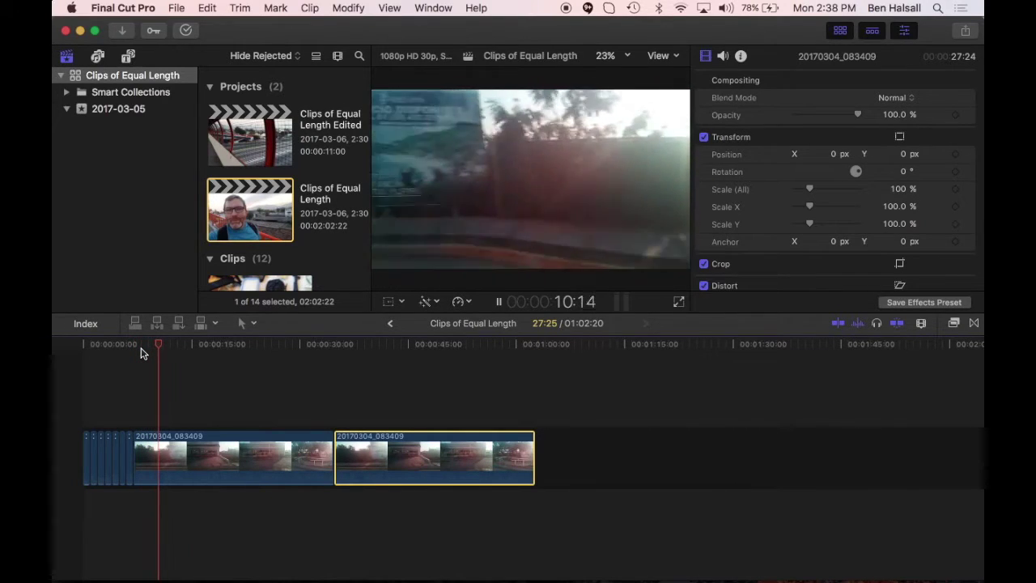
key(space)
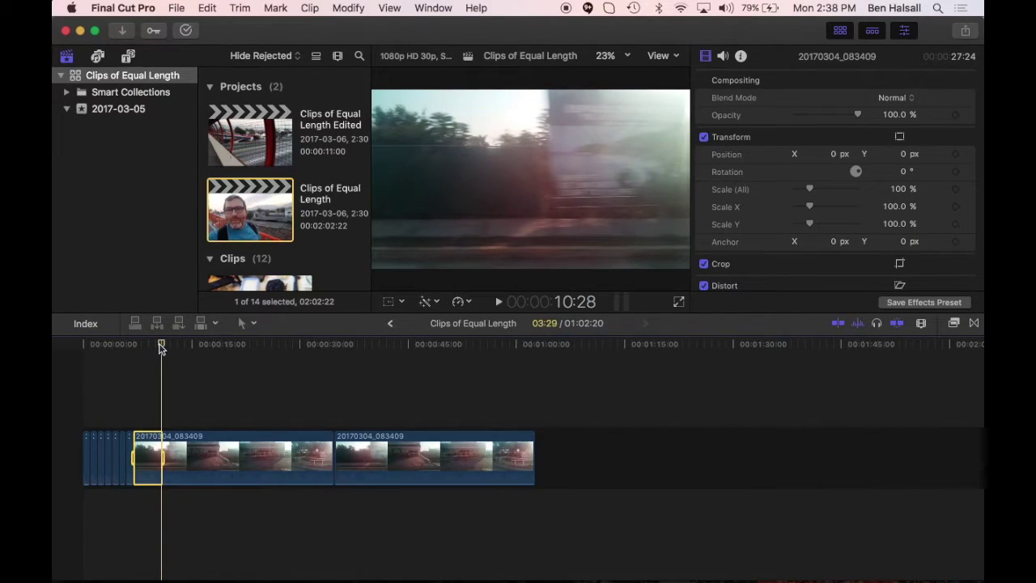
key(Delete)
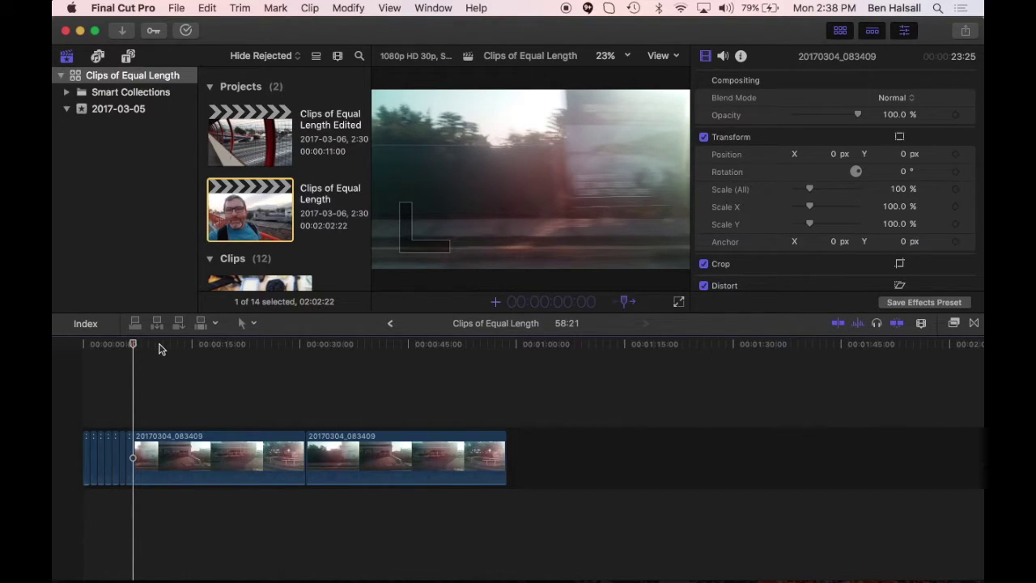
Delete the second copy and return the playhead to the project start.
key(Return)
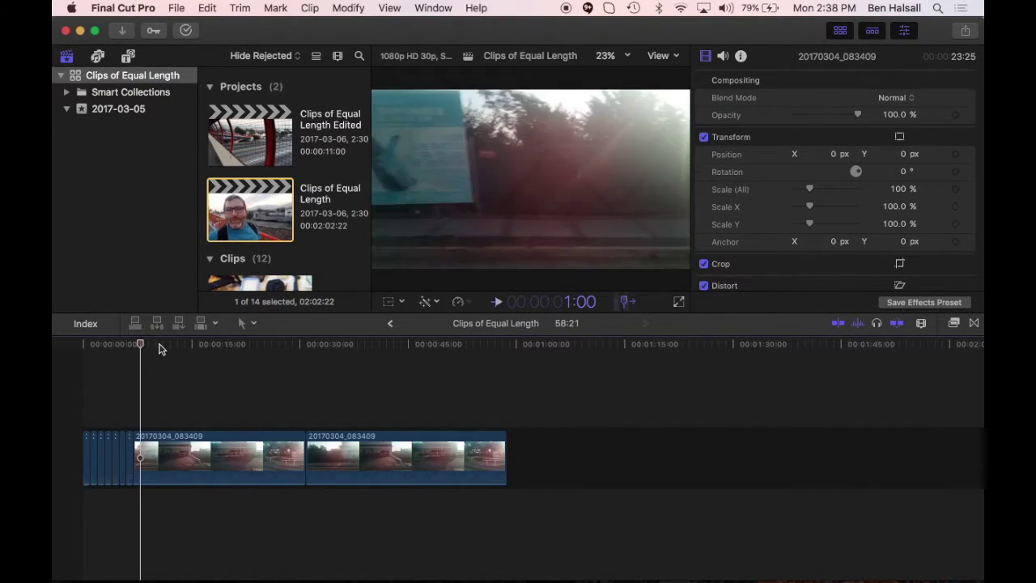
key(Delete)
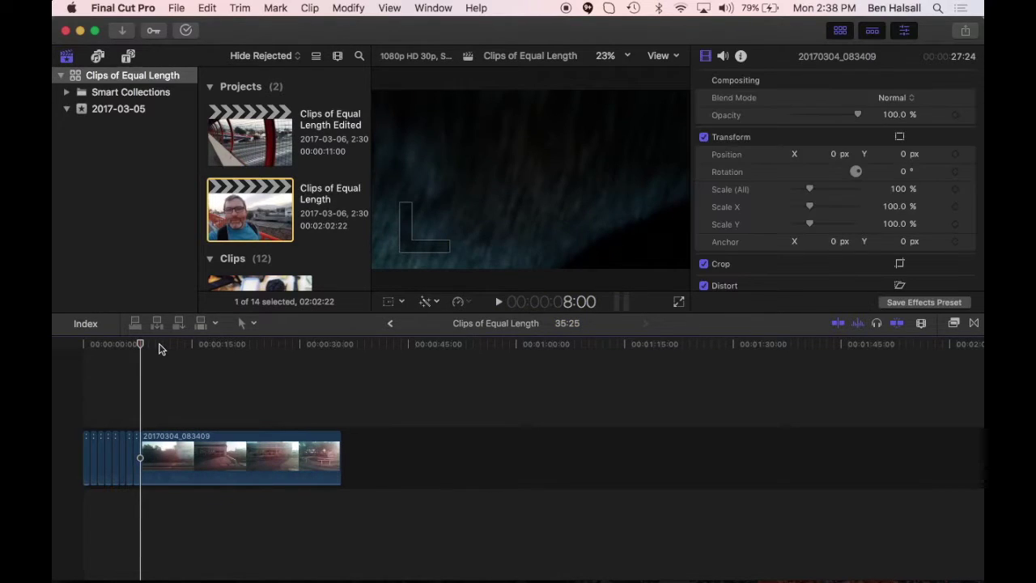
click(112, 344)
mouse_move(112, 346)
mouse_down()
mouse_move(73, 350)
mouse_move(113, 354)
mouse_up()
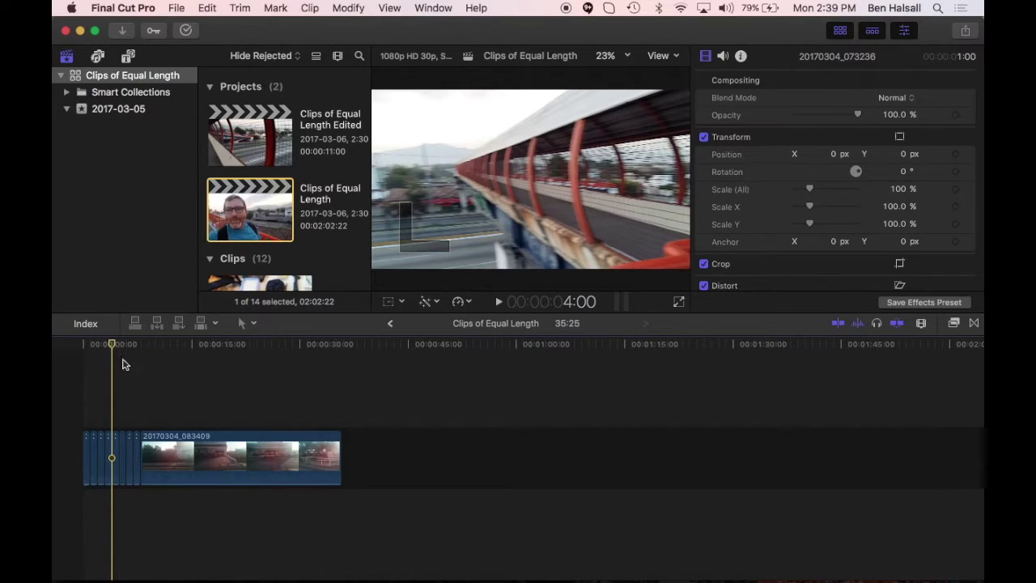
Connect clip 20170304_083409 beneath the short clips, trim it to 08:00, and play it back.
drag(186, 453, 124, 508)
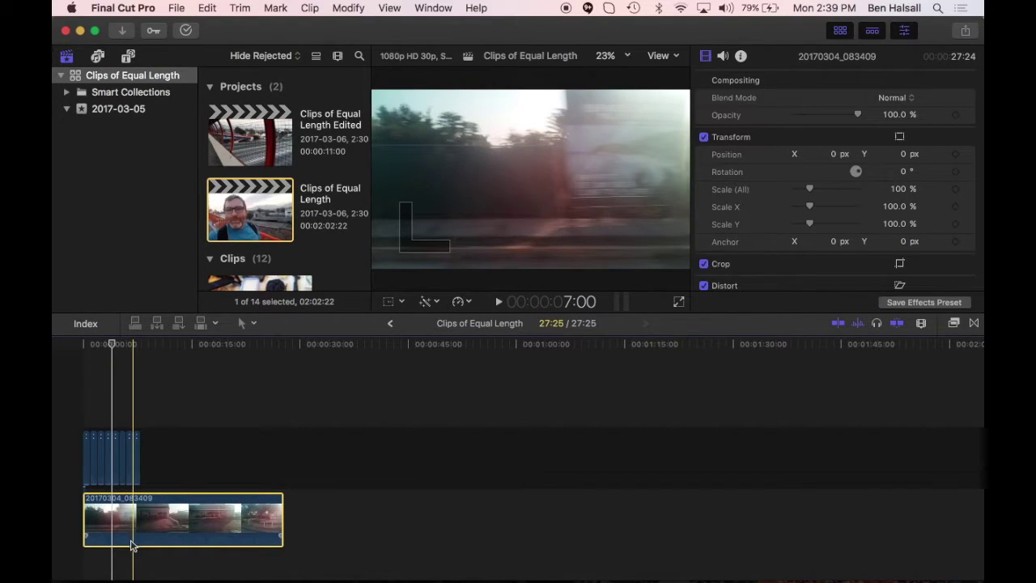
drag(132, 546, 120, 515)
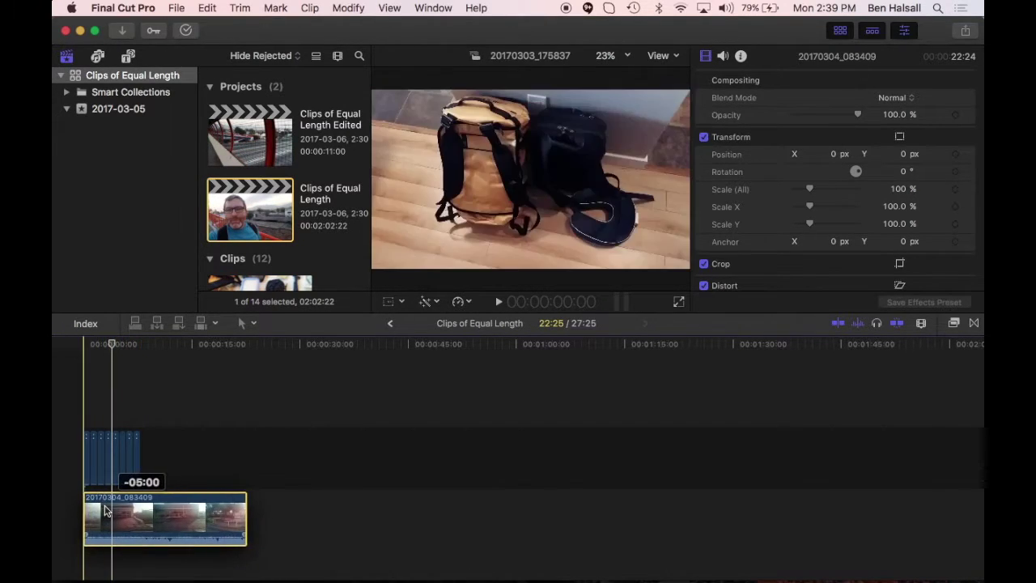
drag(245, 515, 122, 507)
click(53, 344)
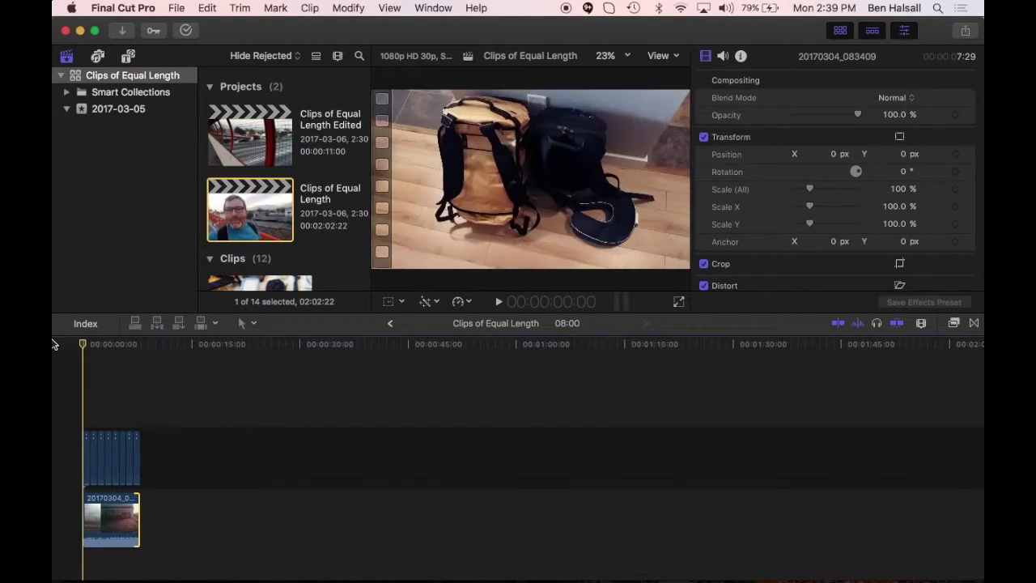
key(space)
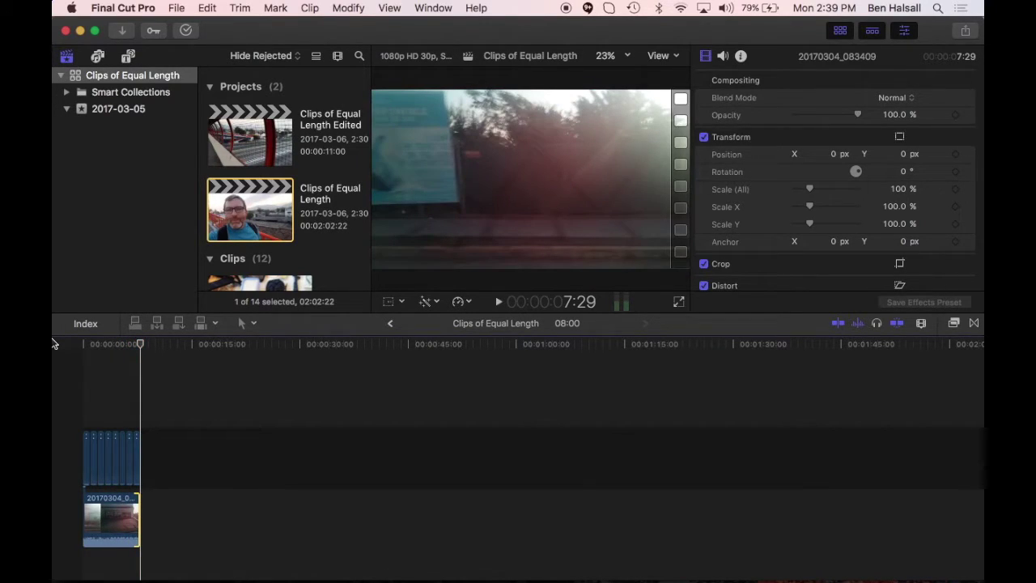
key(Home)
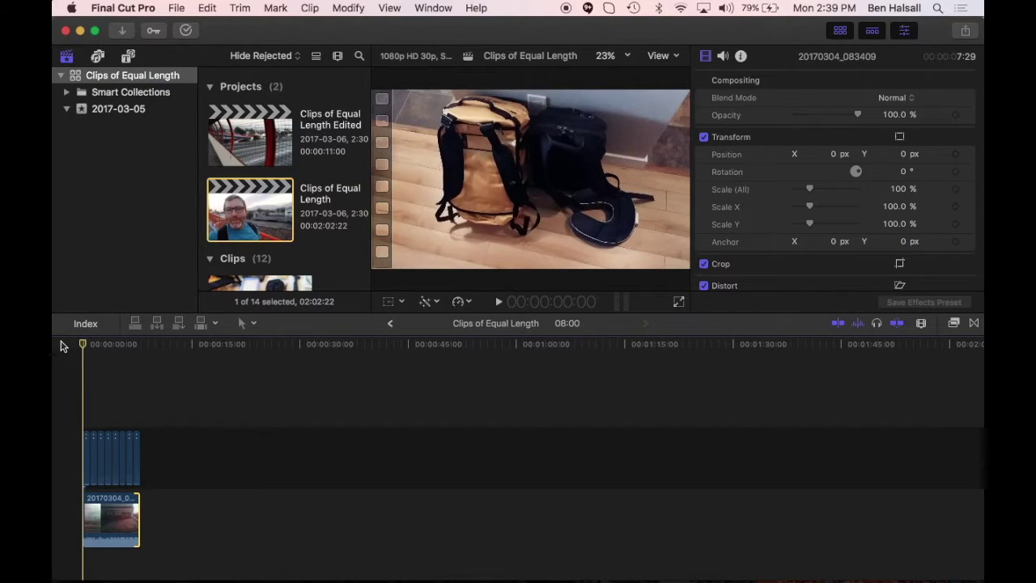
Undo two edits, then connect a 1:15 copy of clip 20170303_175837 above the storyline start.
key(super+z)
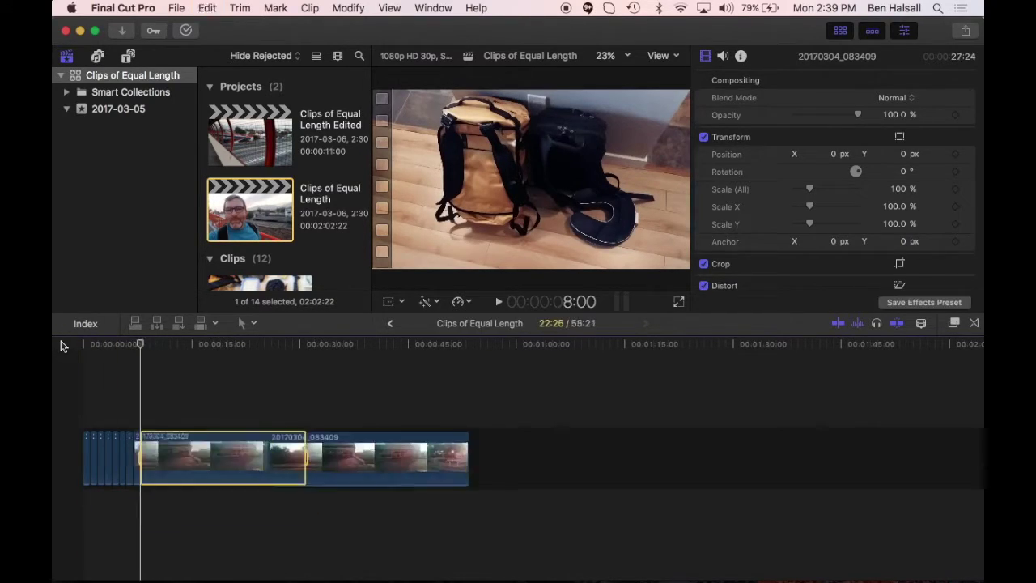
key(super+z)
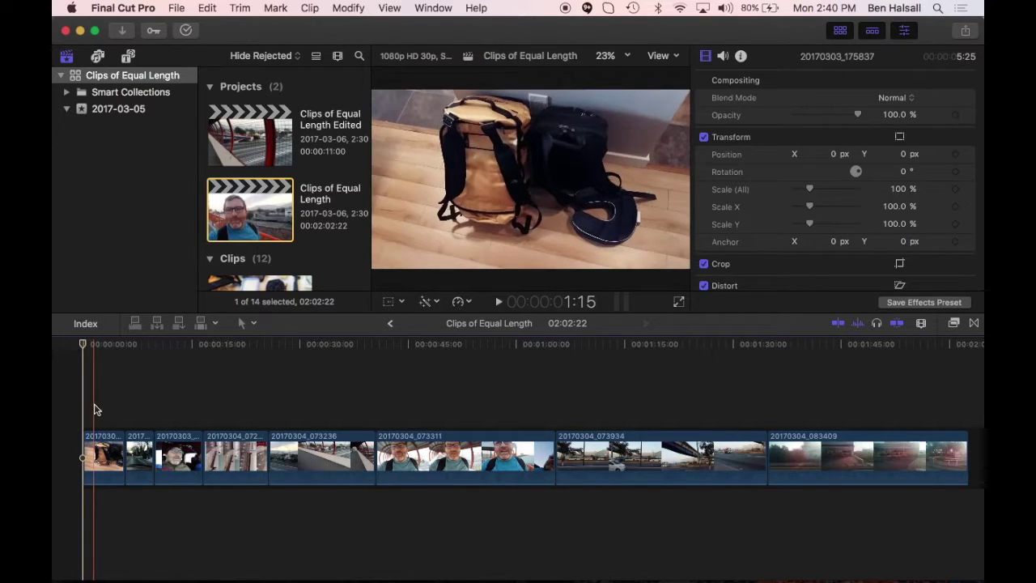
drag(101, 442, 103, 384)
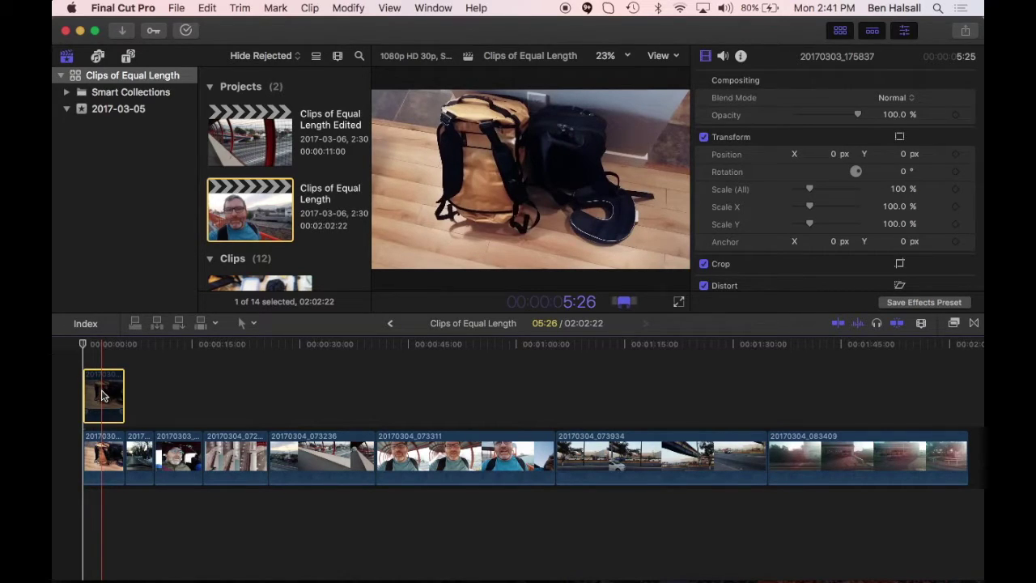
text(1:1)
key(Return)
click(92, 392)
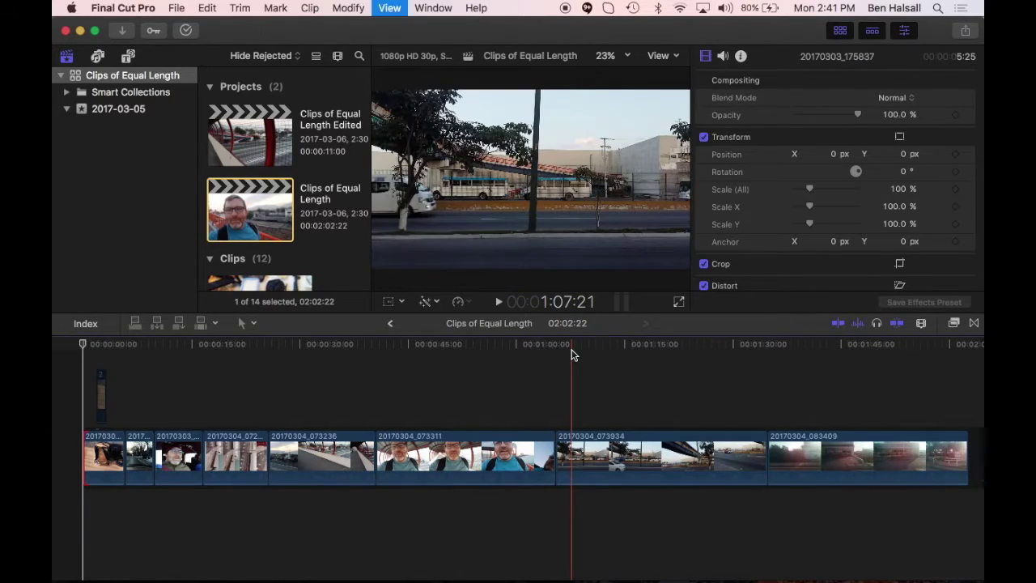
key(super+equal)
key(super+equal)
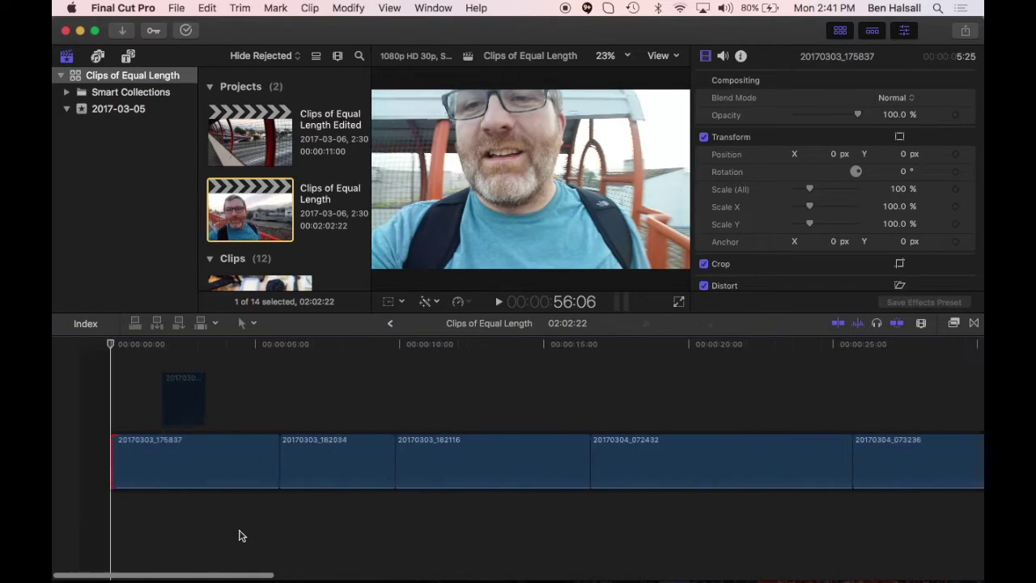
click(156, 403)
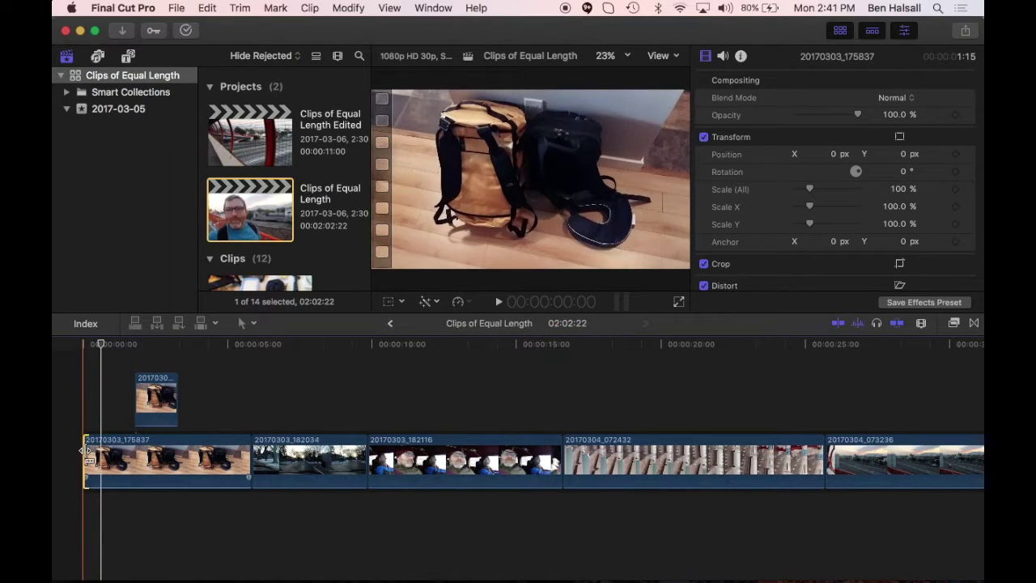
Trim the first two storyline clips to the 1:15 guide length.
drag(87, 455, 135, 447)
drag(155, 396, 153, 397)
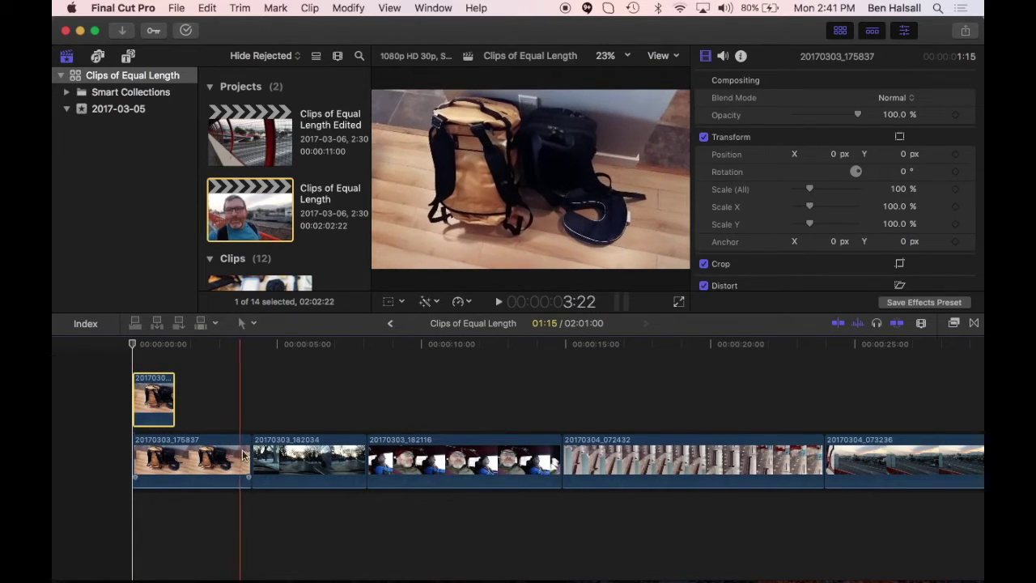
drag(248, 455, 175, 455)
drag(160, 402, 233, 403)
drag(175, 455, 208, 456)
drag(285, 455, 243, 454)
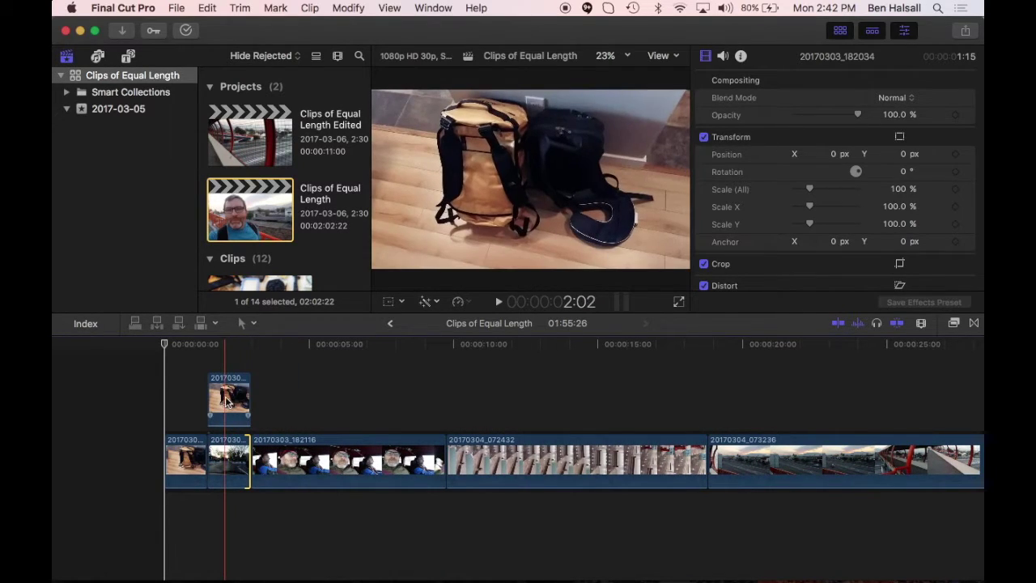
Trim clips 20170303_182116 and 20170304_072432 to match the 1:15 guide.
drag(227, 398, 327, 400)
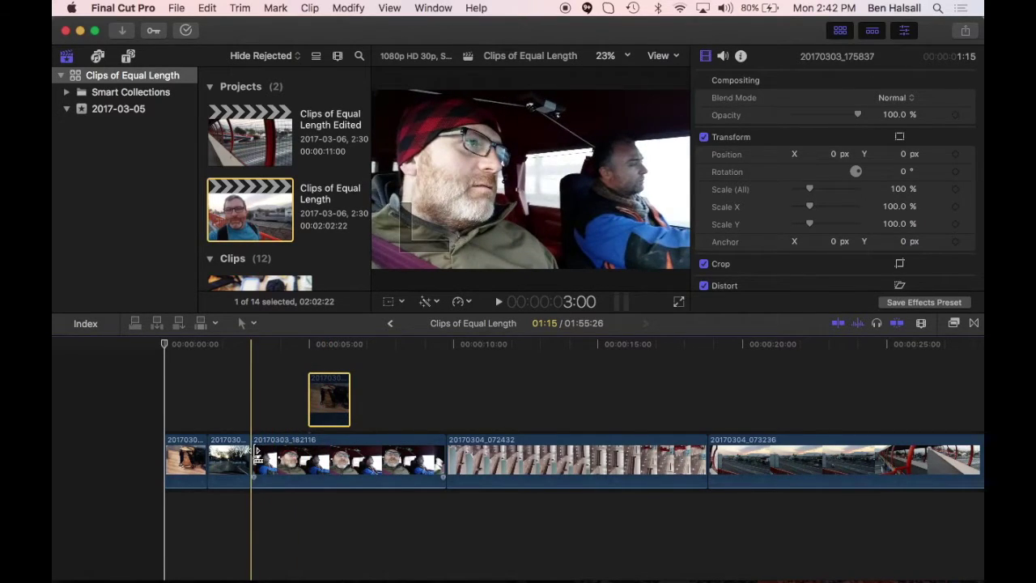
drag(253, 453, 308, 450)
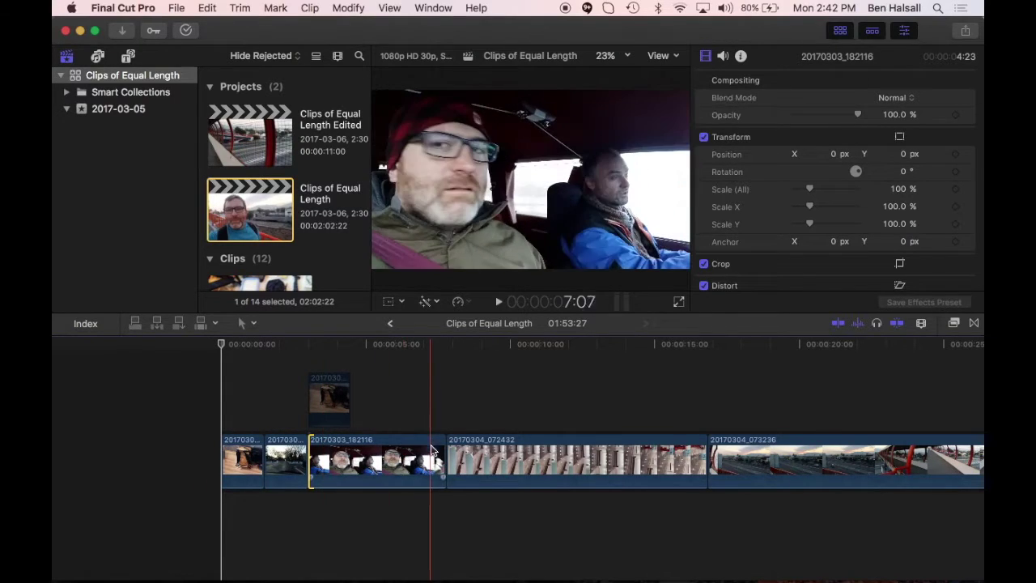
drag(442, 451, 345, 444)
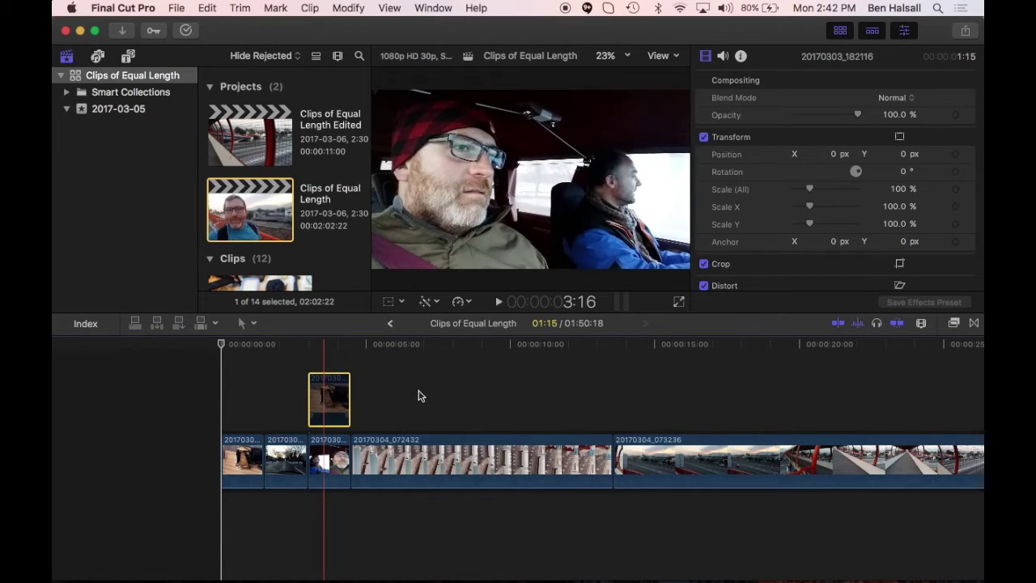
drag(325, 399, 435, 400)
drag(374, 451, 418, 451)
drag(445, 400, 571, 399)
drag(418, 452, 660, 455)
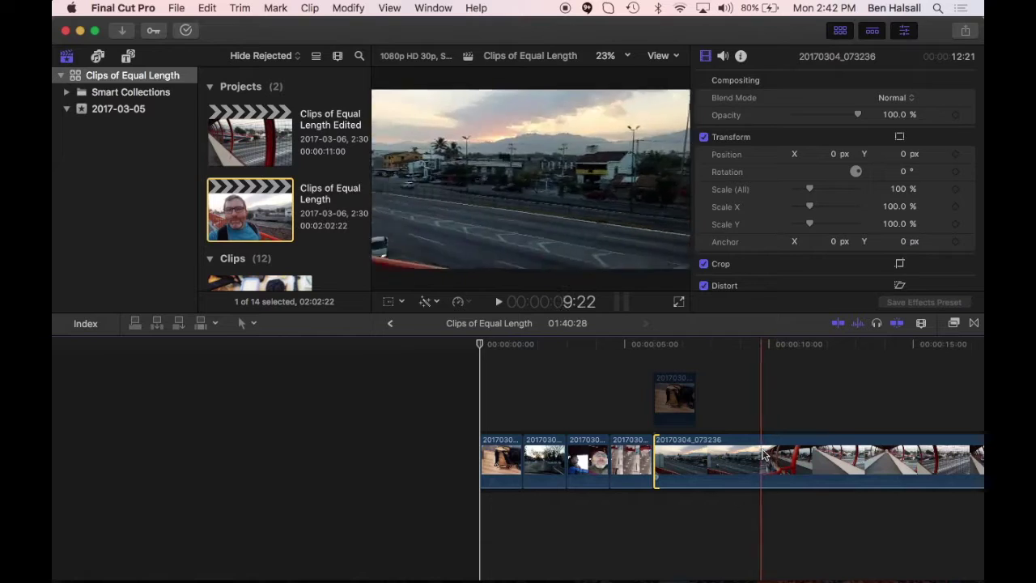
Trim clip 20170304_073236 to the 1:15 guide length.
scroll(817, 454, right, 5)
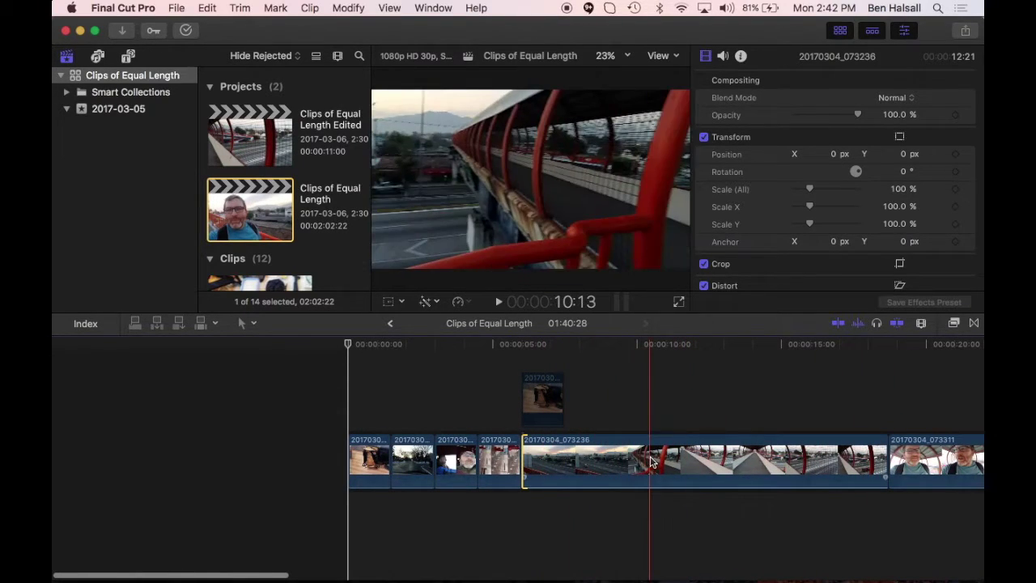
drag(543, 396, 660, 399)
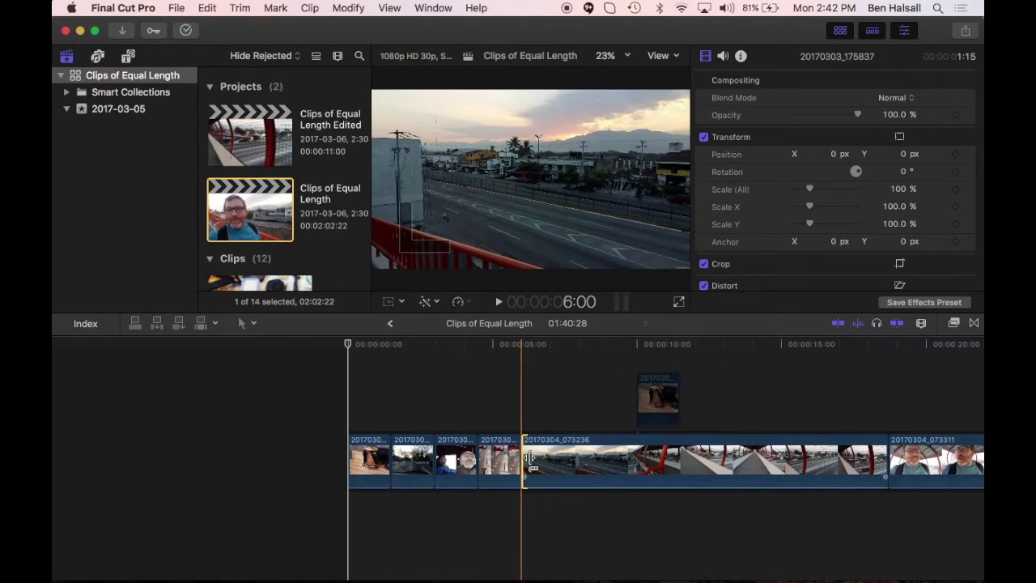
drag(527, 459, 639, 459)
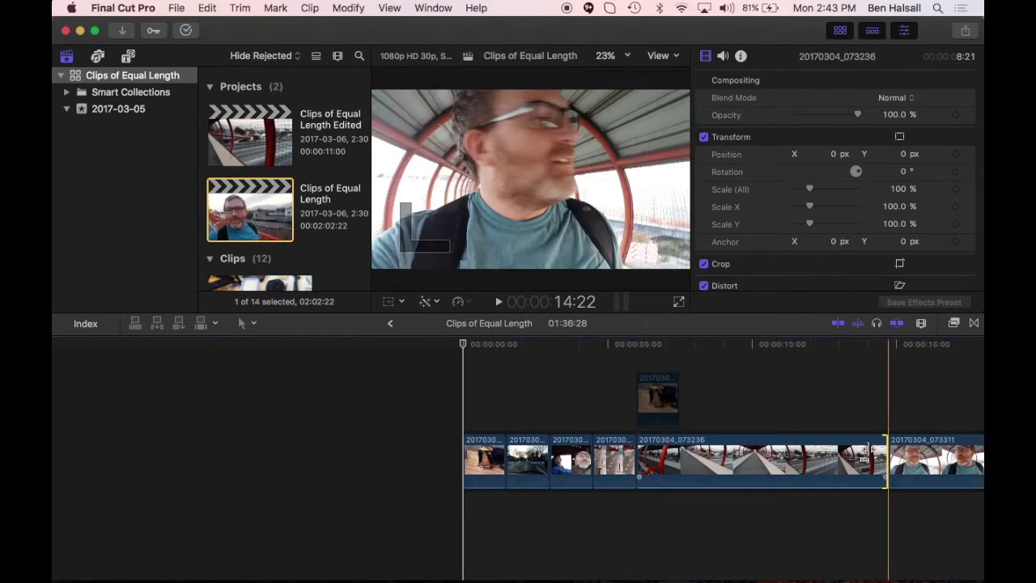
drag(884, 457, 674, 453)
Trim clips 20170304_073934 and 20170304_083409 to 1:15, then deselect everything.
key(super+minus)
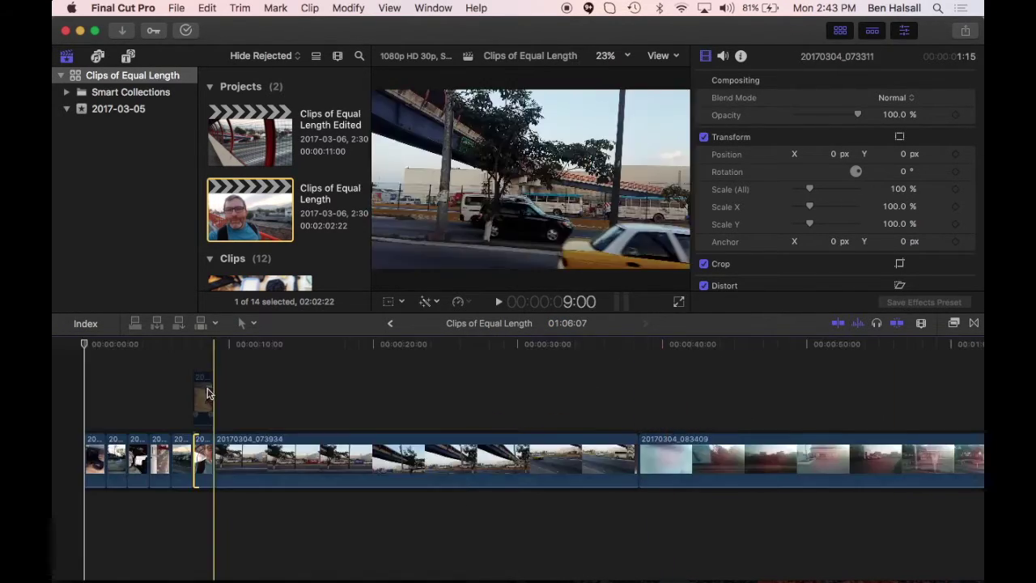
drag(206, 398, 406, 395)
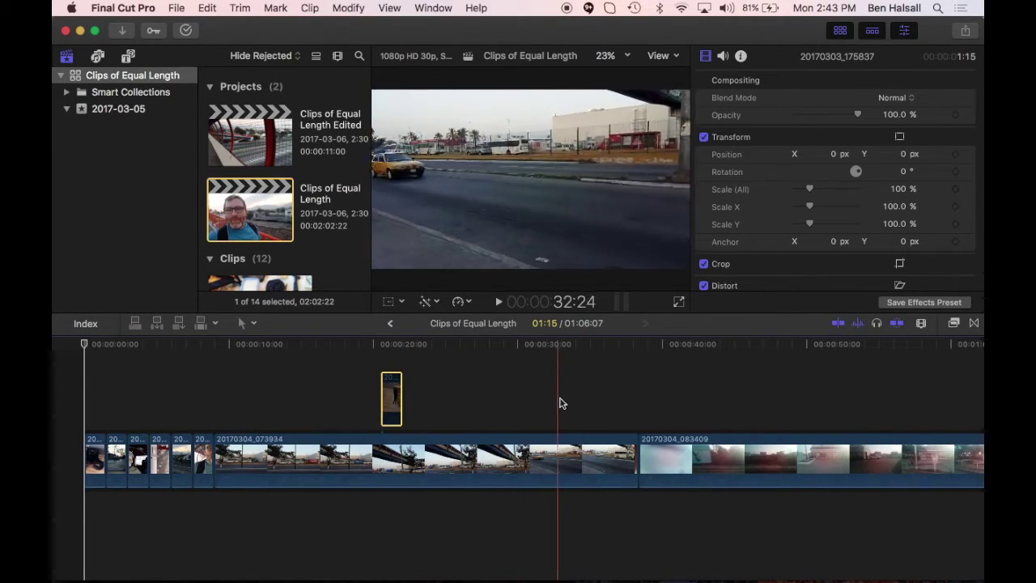
click(297, 399)
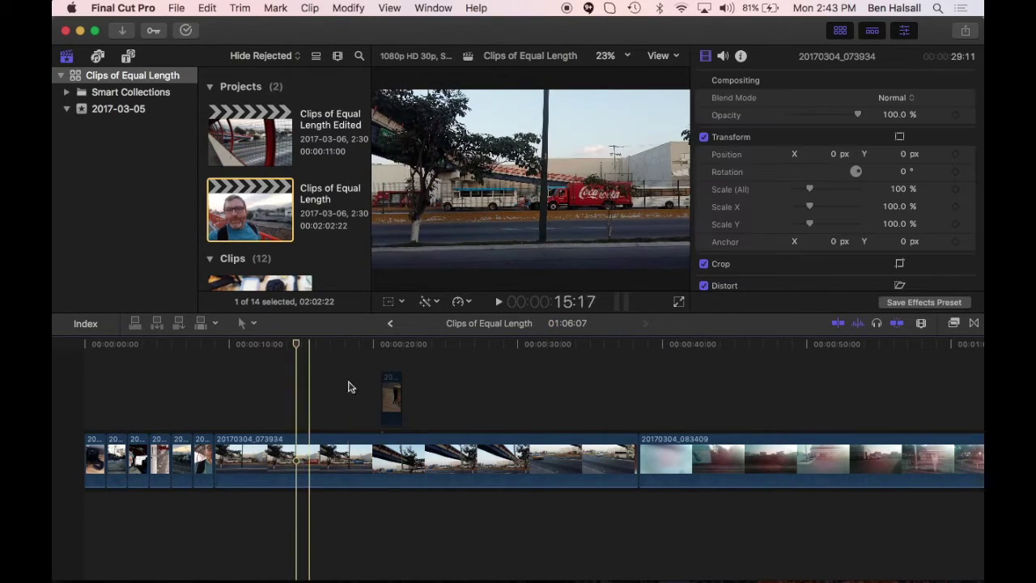
drag(387, 395, 306, 396)
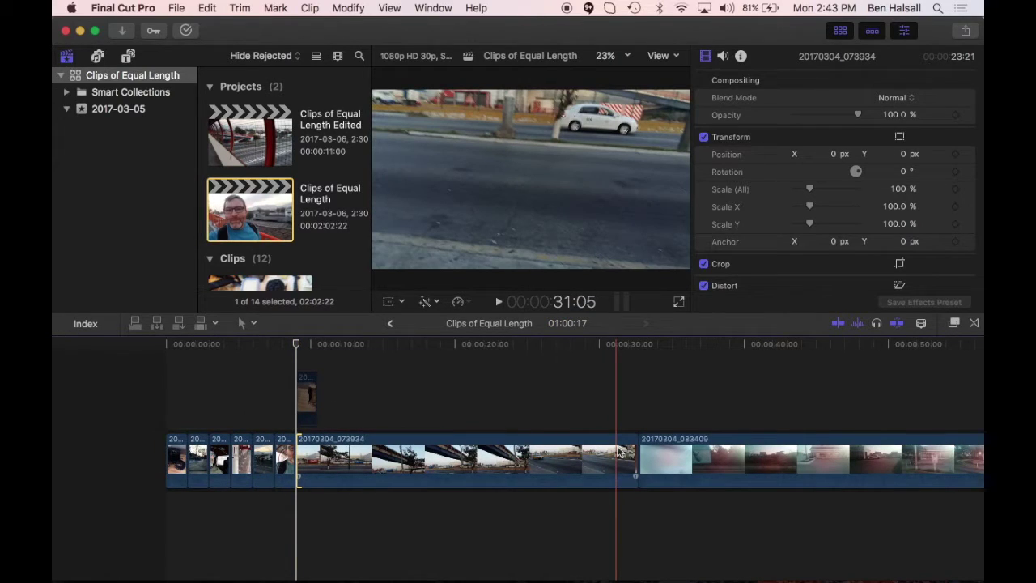
drag(634, 452, 314, 437)
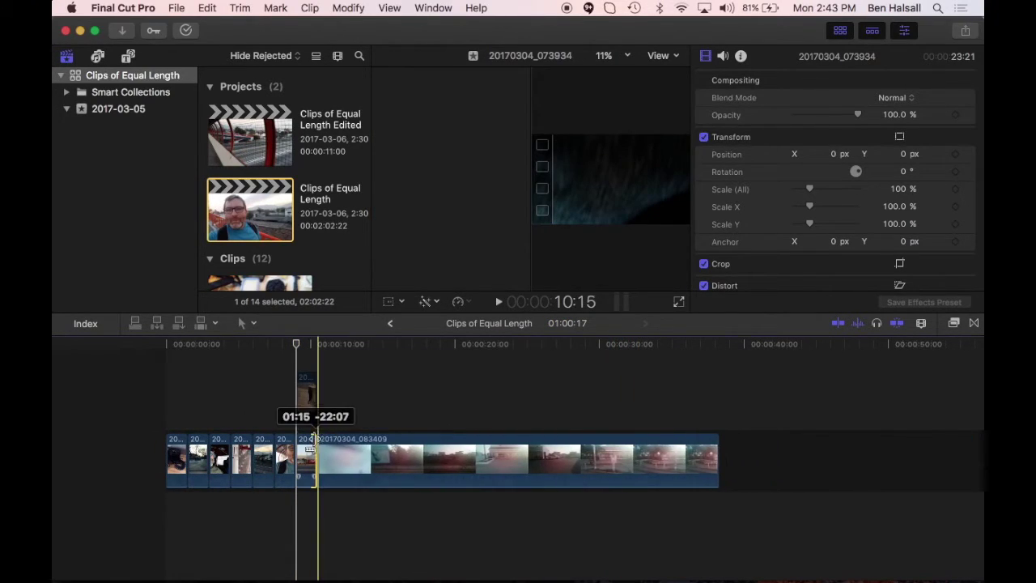
drag(310, 399, 532, 396)
drag(320, 459, 519, 462)
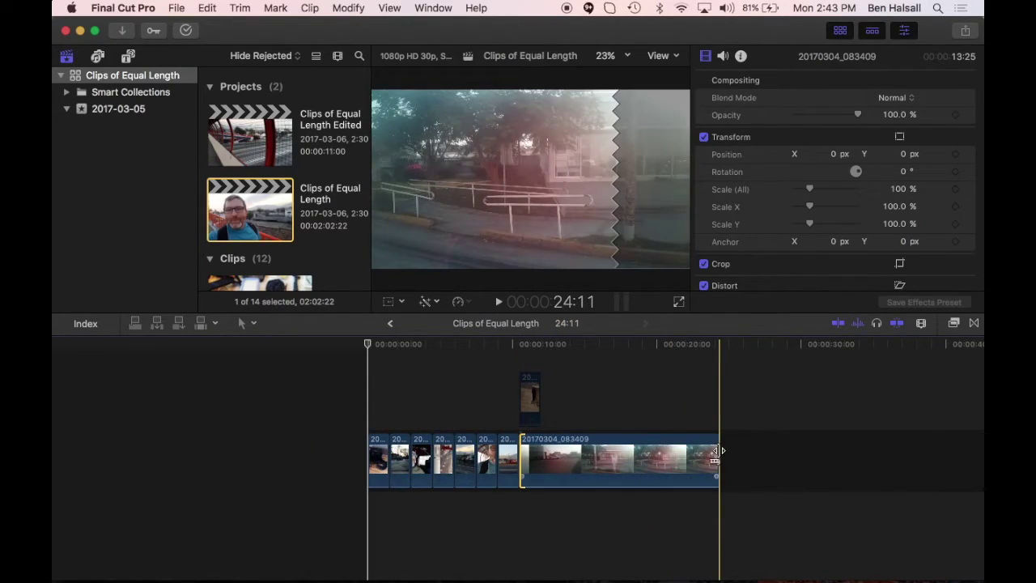
drag(717, 458, 542, 441)
click(578, 407)
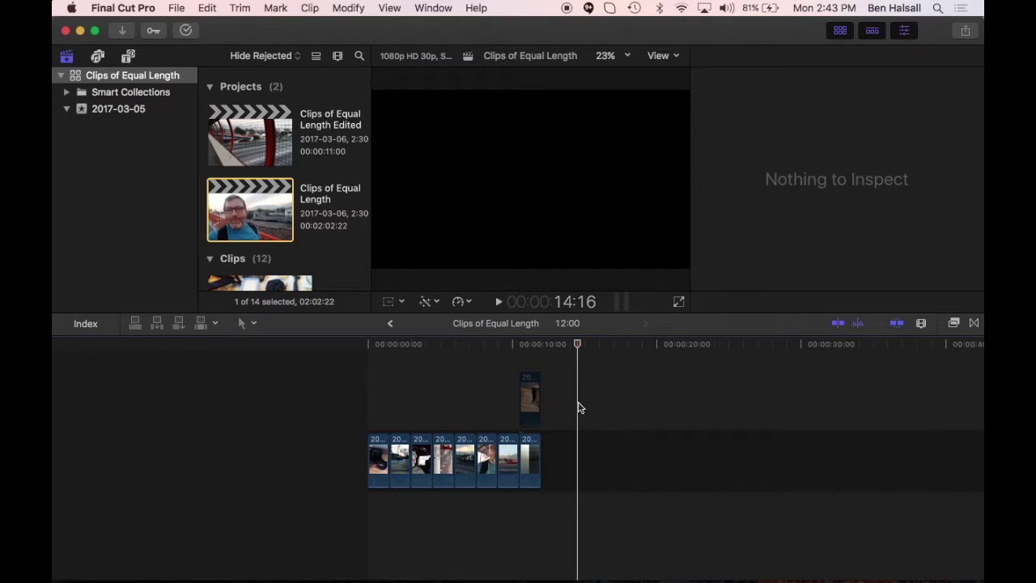
Delete the 1:15 guide clip and play the 12:00 sequence from the start.
click(534, 393)
key(Delete)
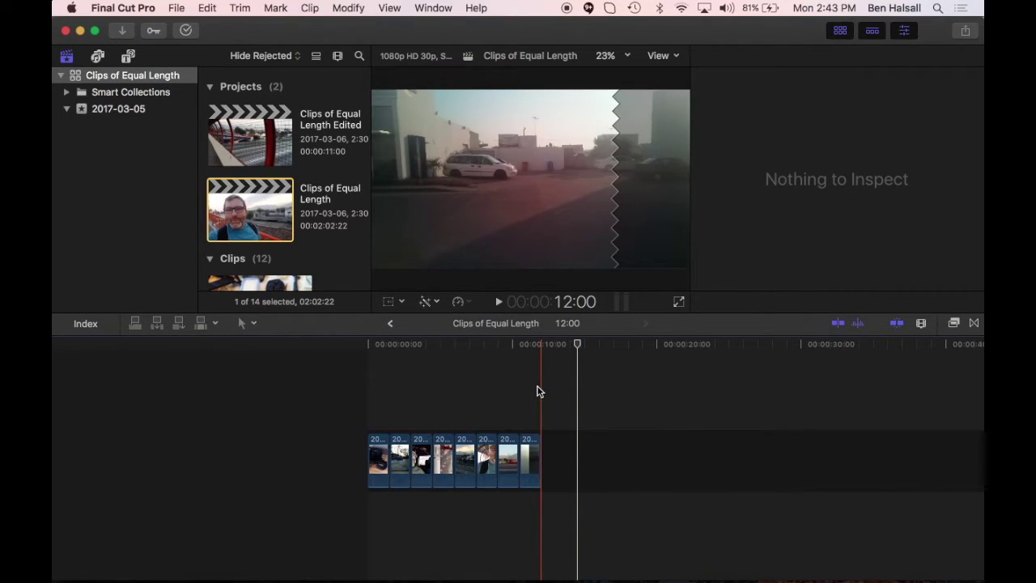
drag(496, 344, 367, 344)
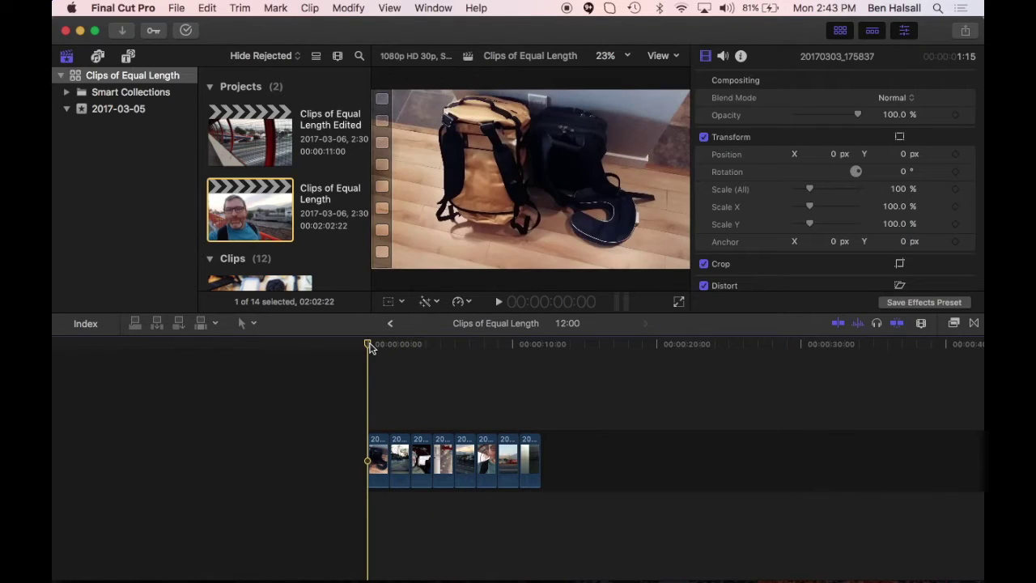
key(space)
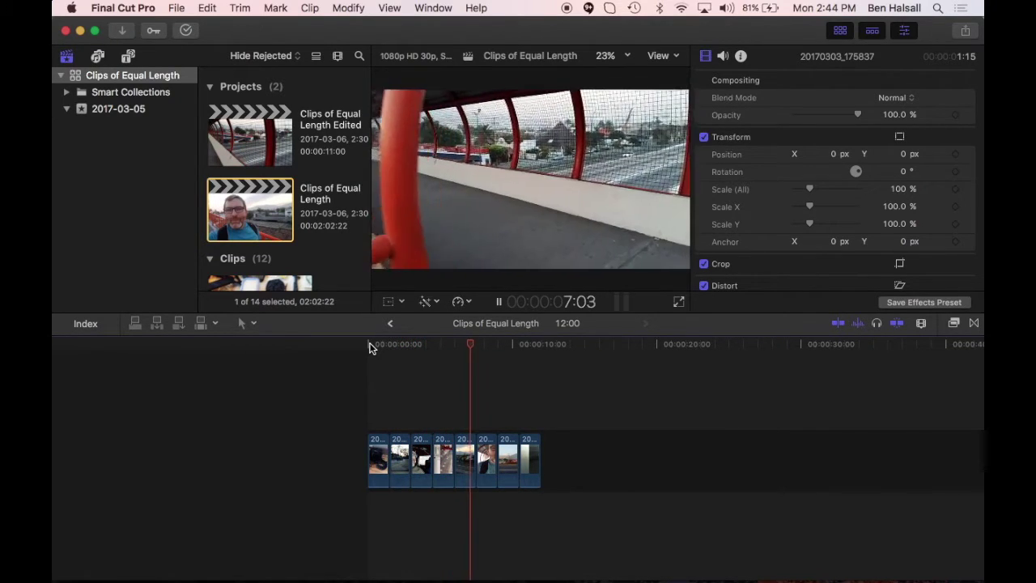
key(space)
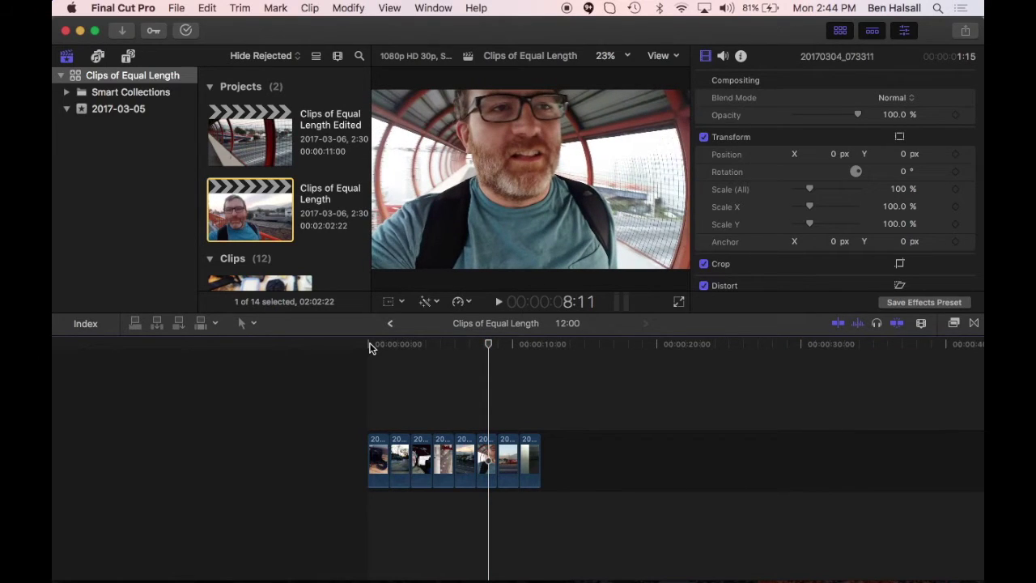